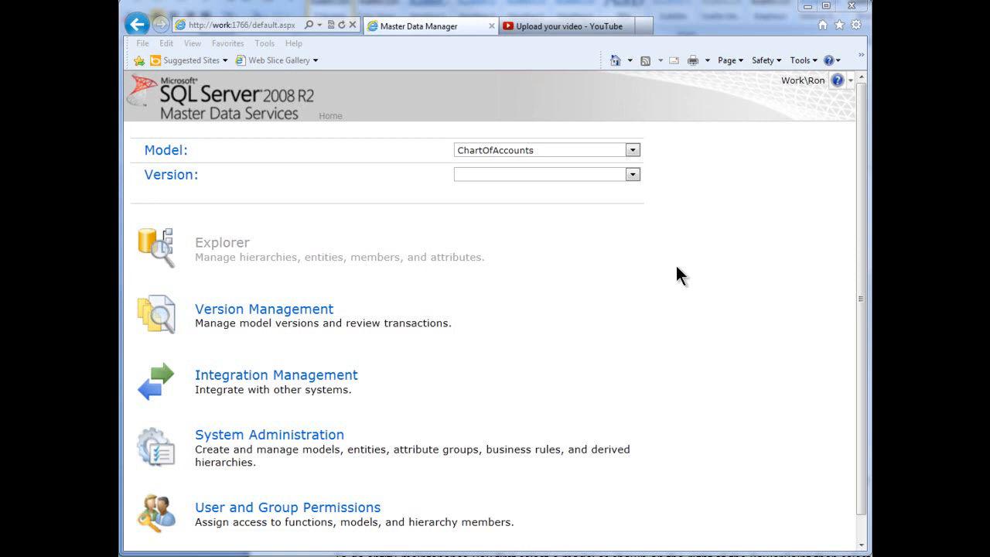
Open the model maintenance list in System Administration.
click(261, 437)
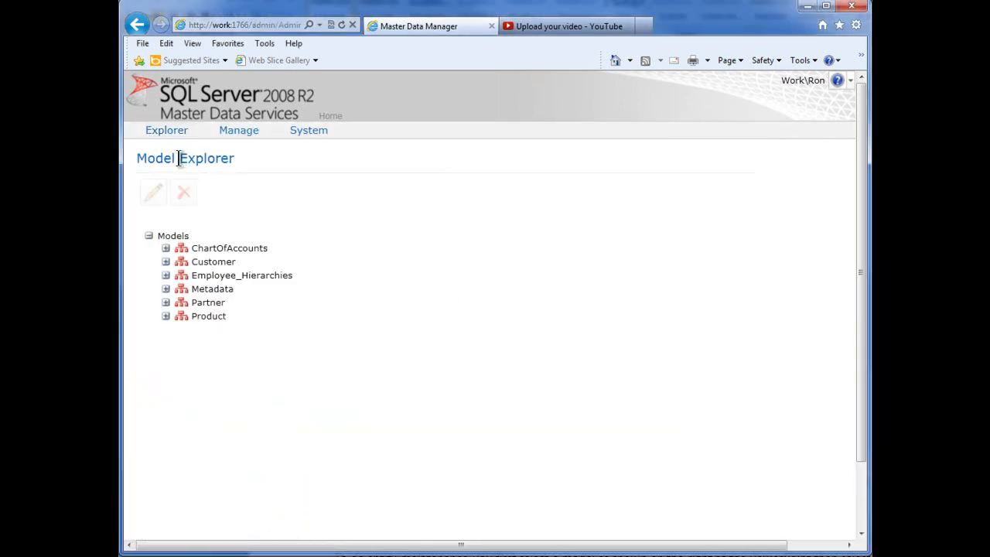
click(174, 232)
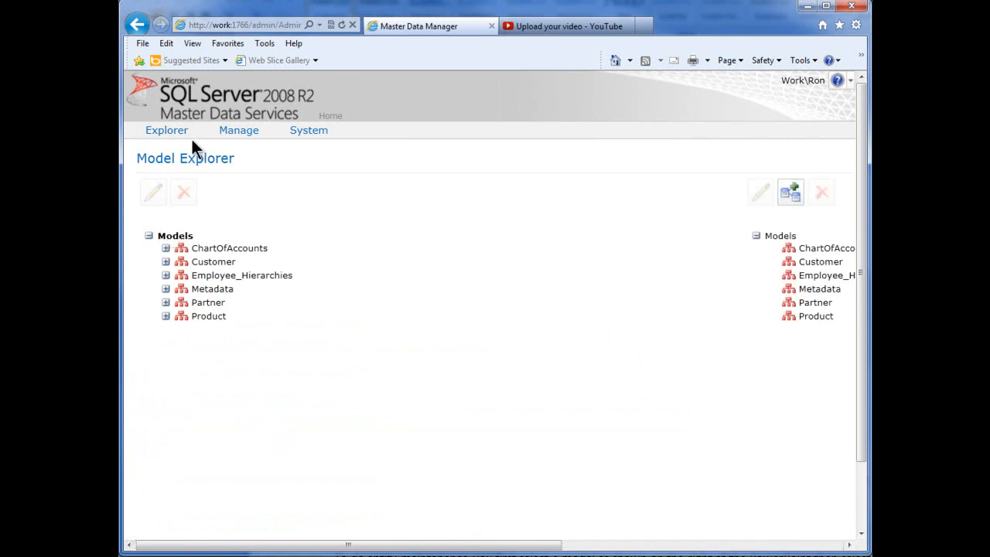
click(224, 147)
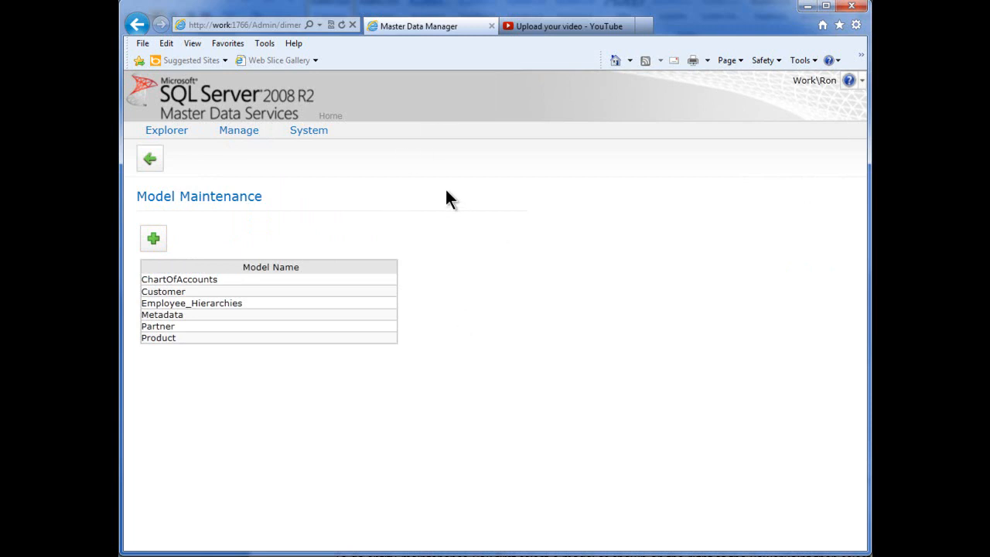
Add a model named Human Resources without creating an entity of the same name, and save it.
click(153, 242)
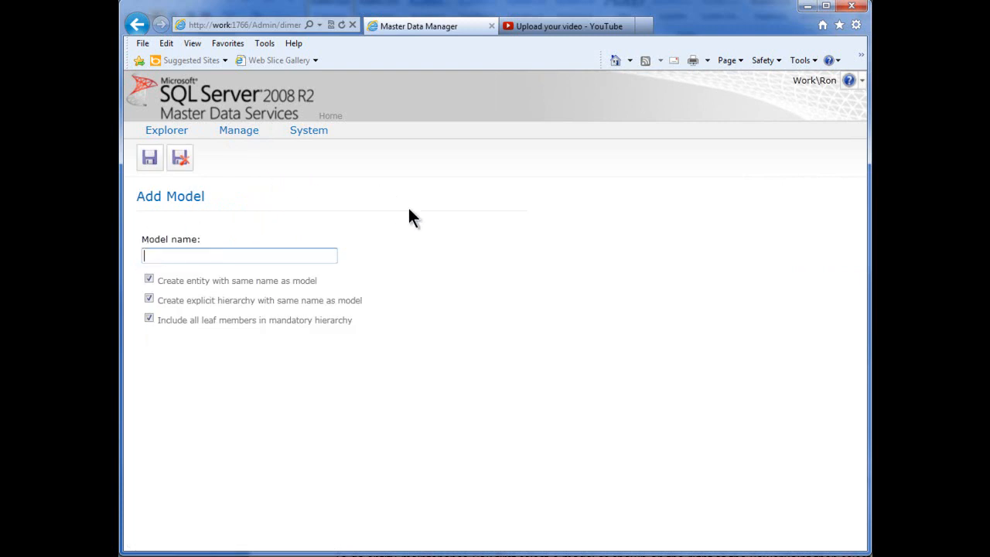
text(E)
key(BackSpace)
text(Human Resources)
click(150, 278)
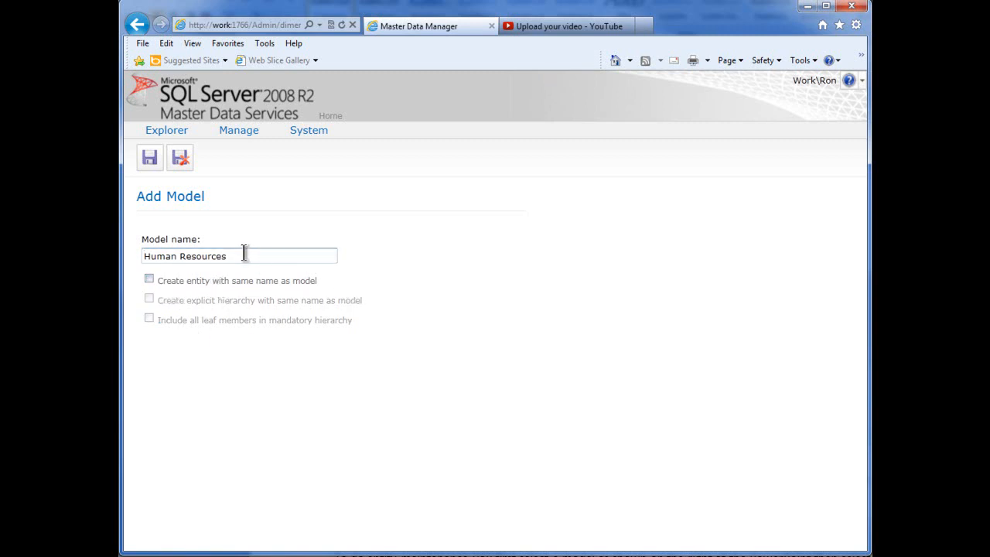
click(155, 160)
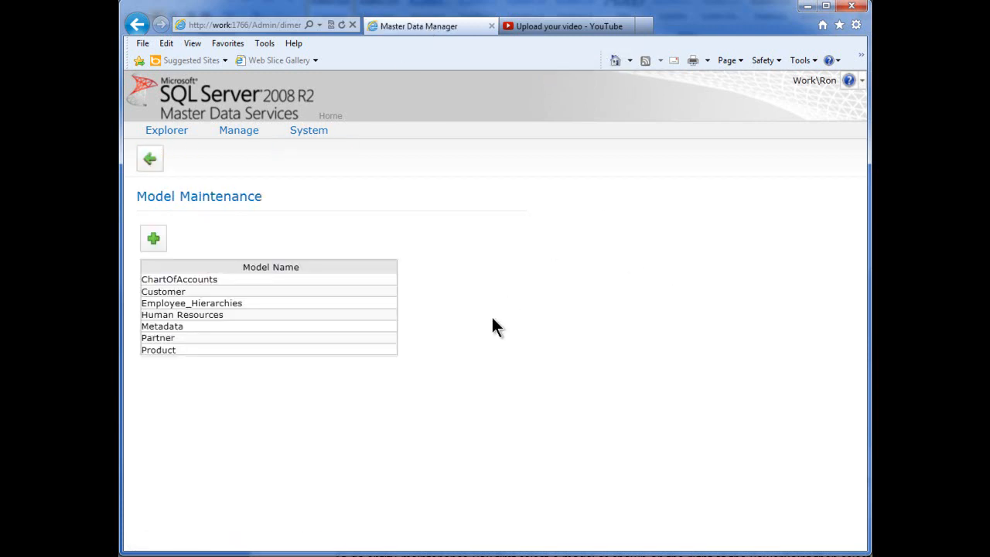
Look at the edit form of the Human Resources model and leave it without saving.
click(235, 314)
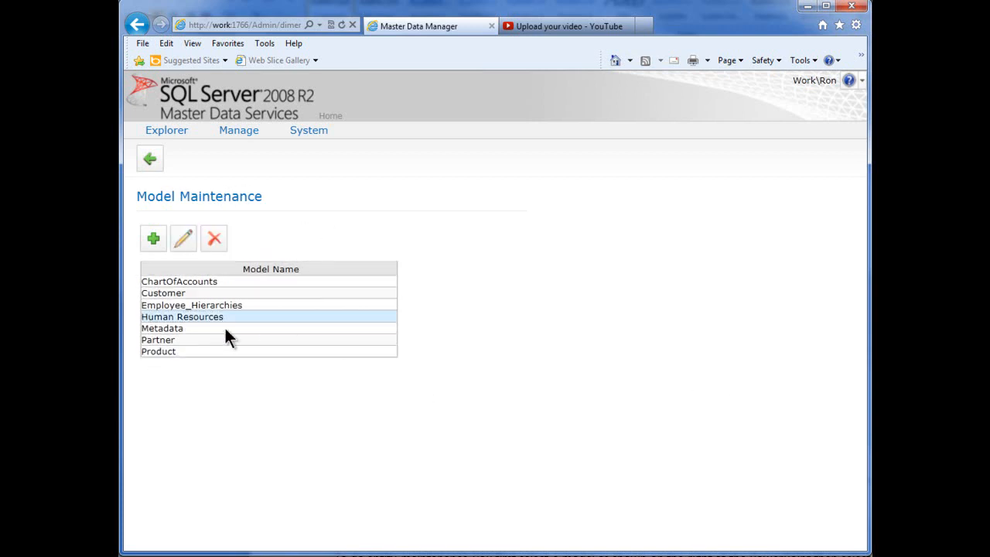
click(182, 238)
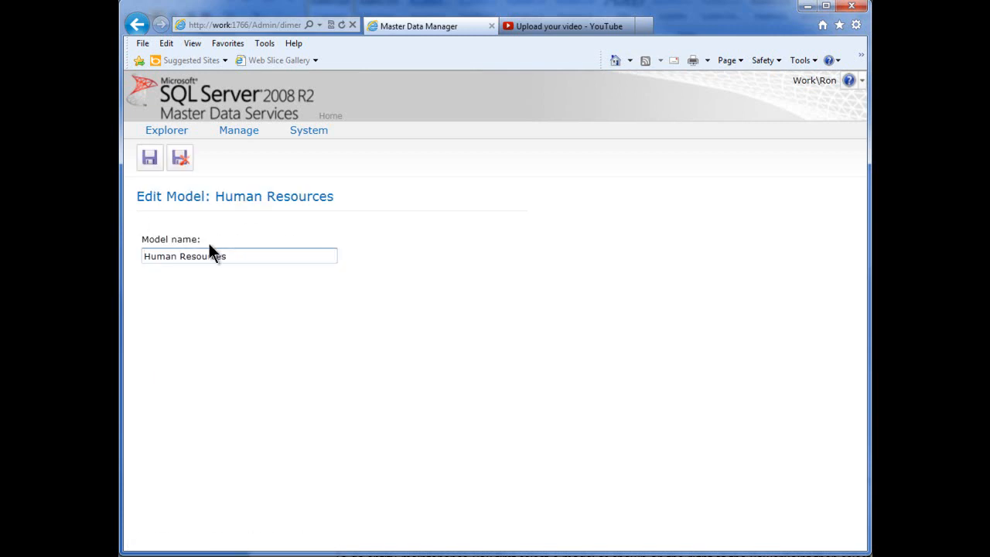
click(176, 160)
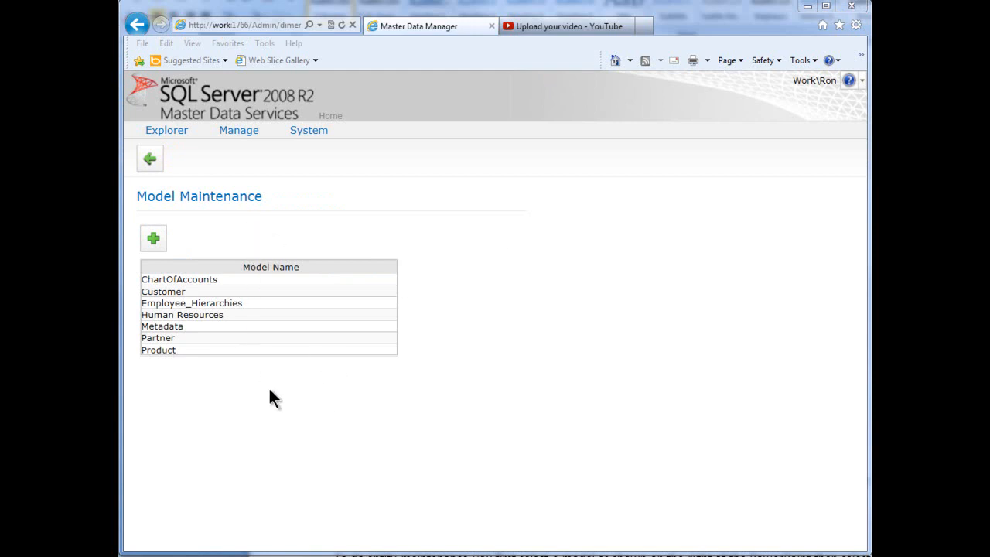
click(240, 315)
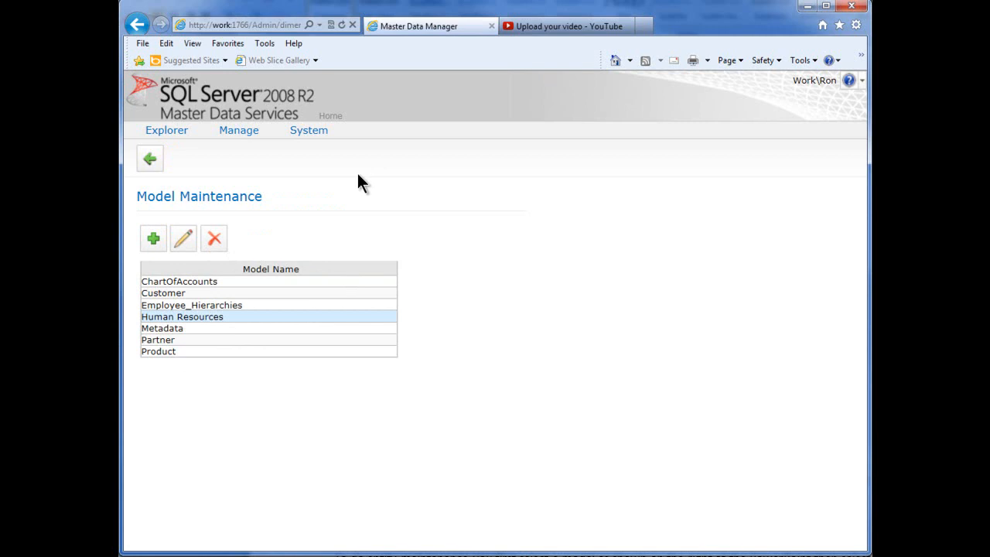
Select VERSION_1 of the Human Resources model on the home page and open it in Explorer.
click(335, 121)
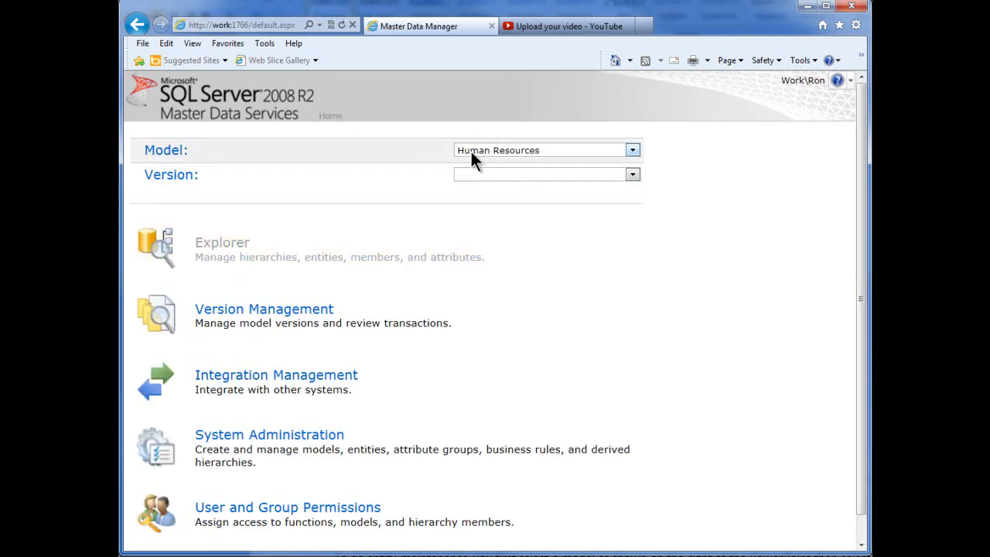
click(632, 174)
click(594, 198)
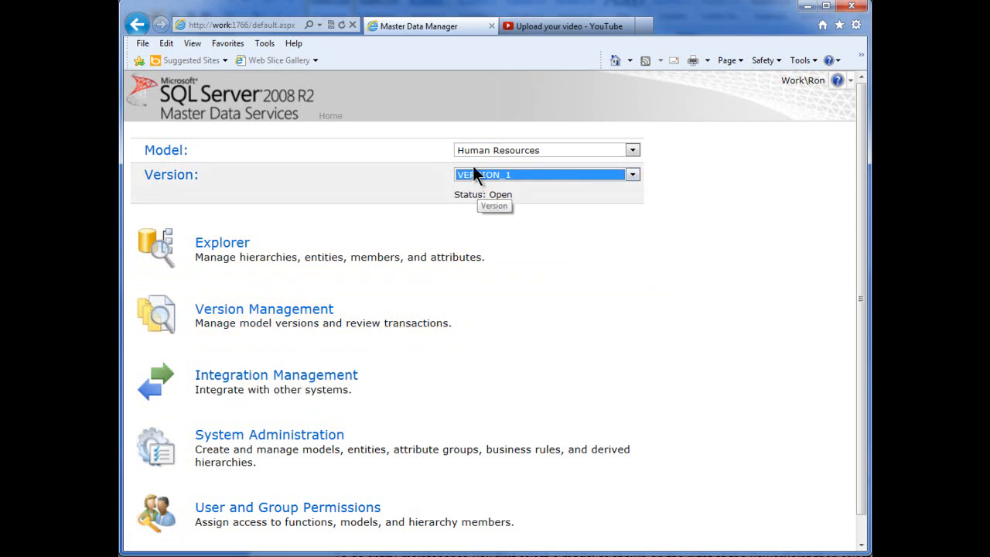
click(220, 246)
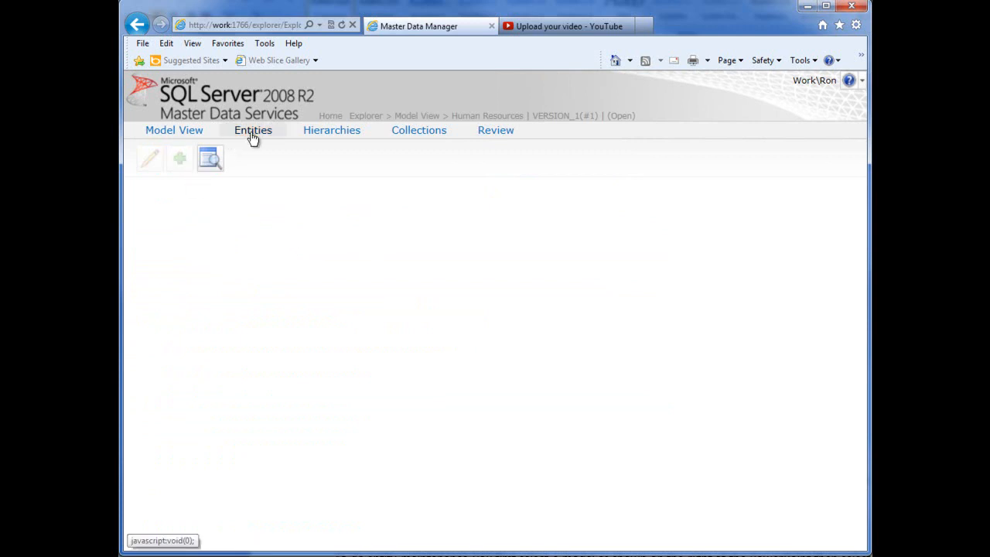
Return to System Administration and open entity maintenance for the Human Resources model.
click(331, 116)
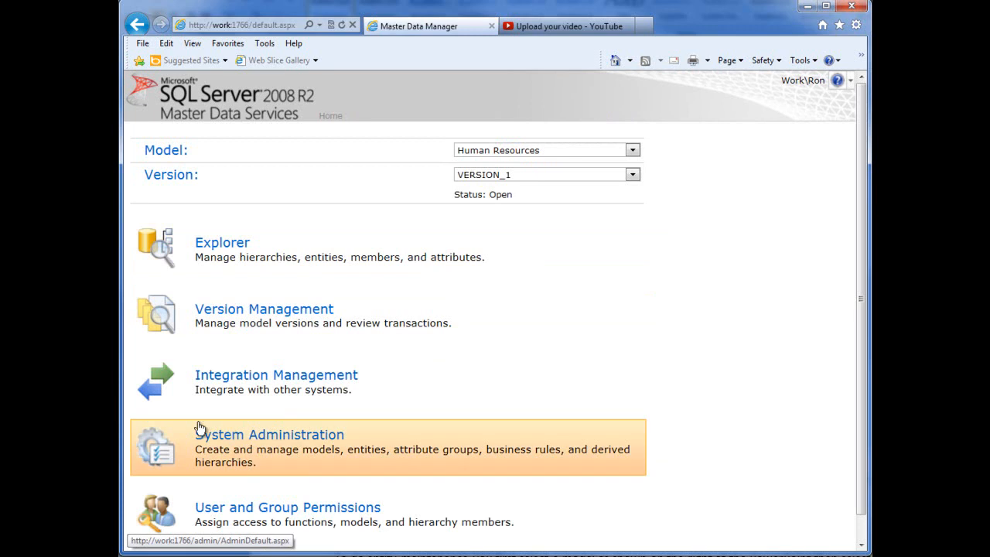
click(224, 443)
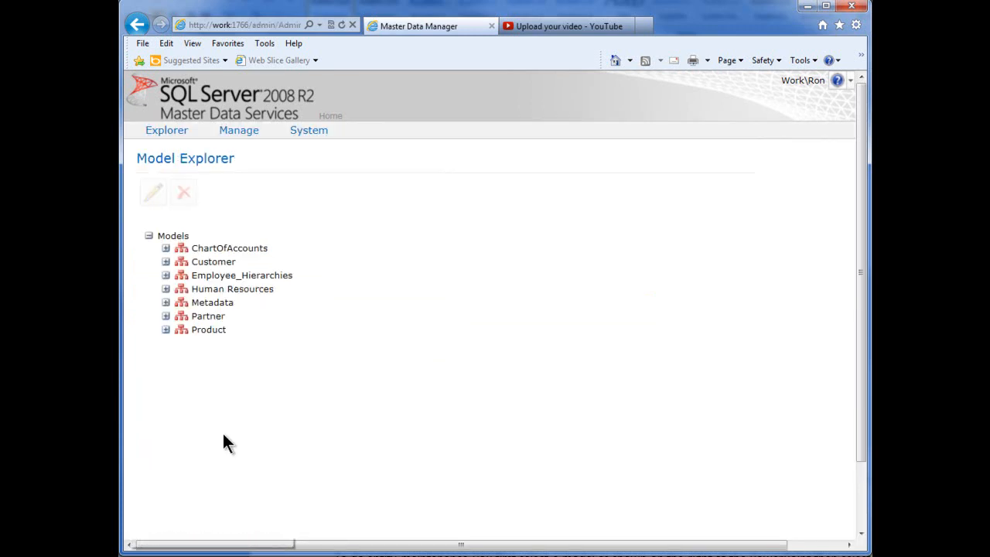
click(218, 291)
mouse_move(238, 133)
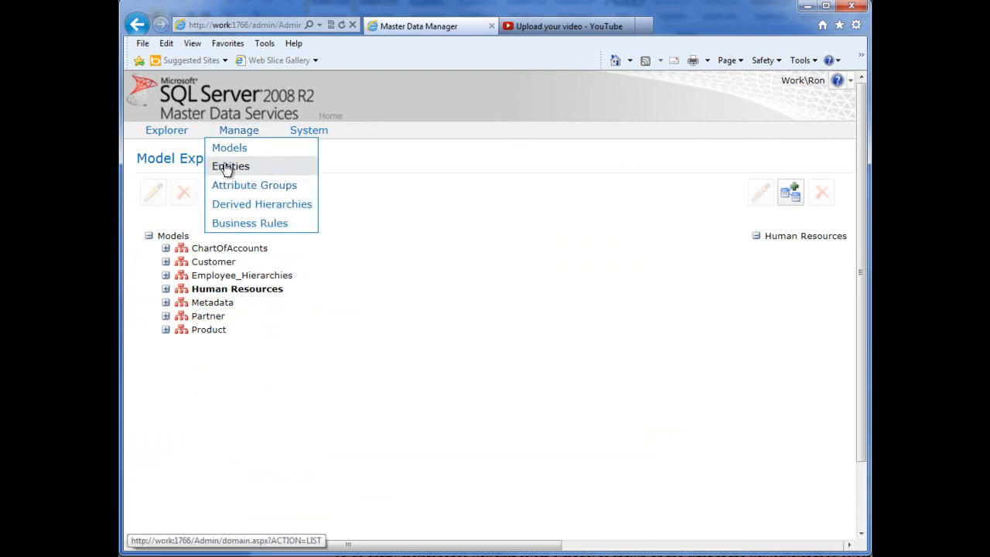
click(227, 167)
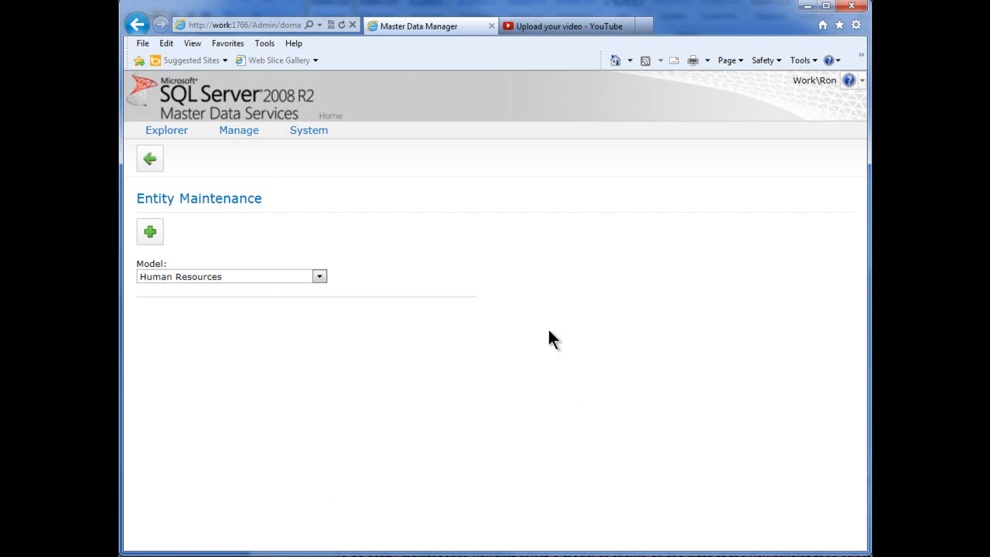
Add an entity named Employee with explicit hierarchies and collections set to No, and save it.
click(149, 232)
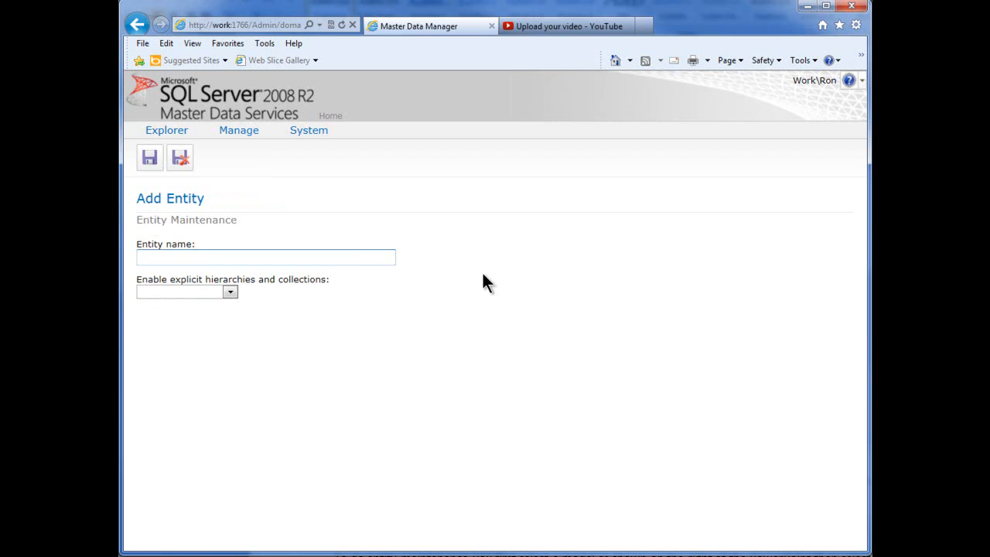
text(Employee)
click(149, 157)
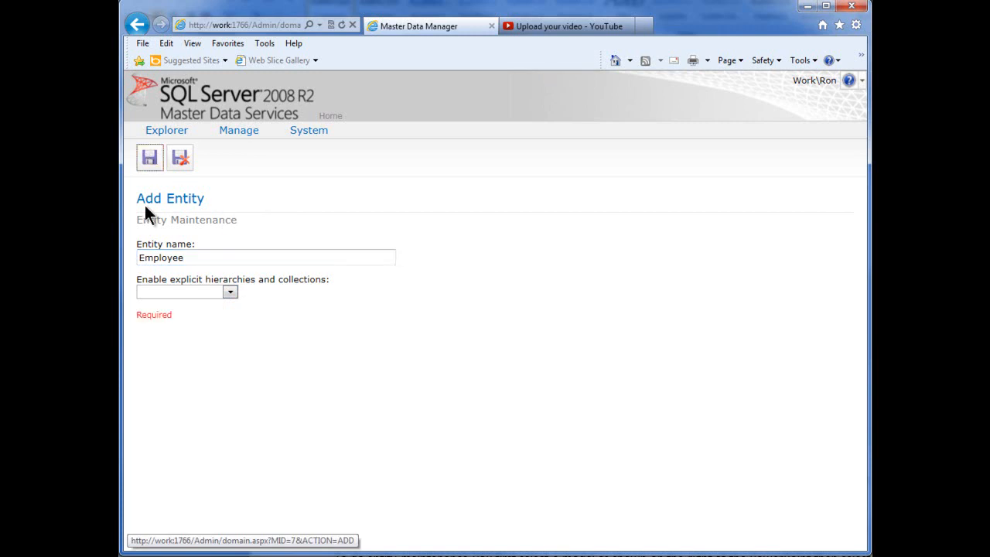
click(230, 292)
click(211, 329)
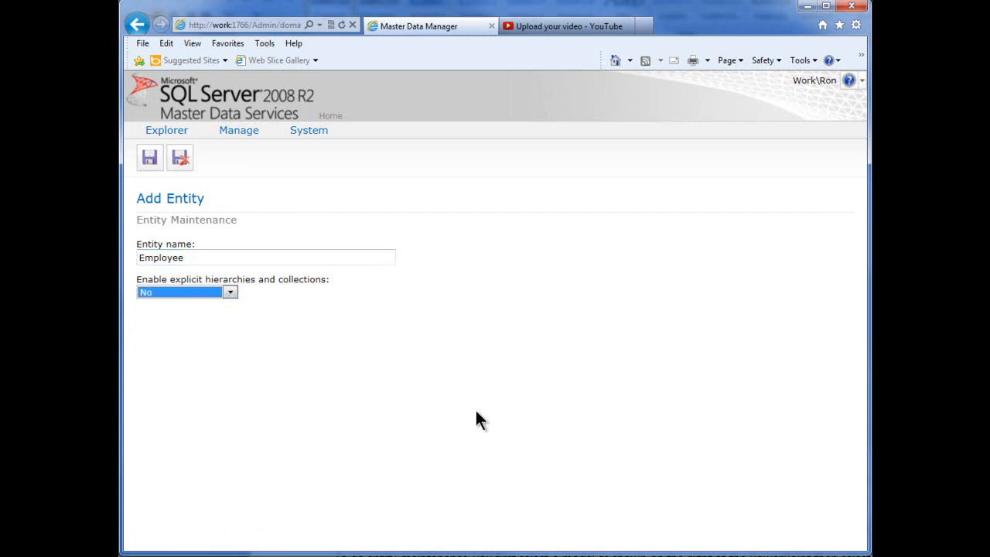
click(154, 158)
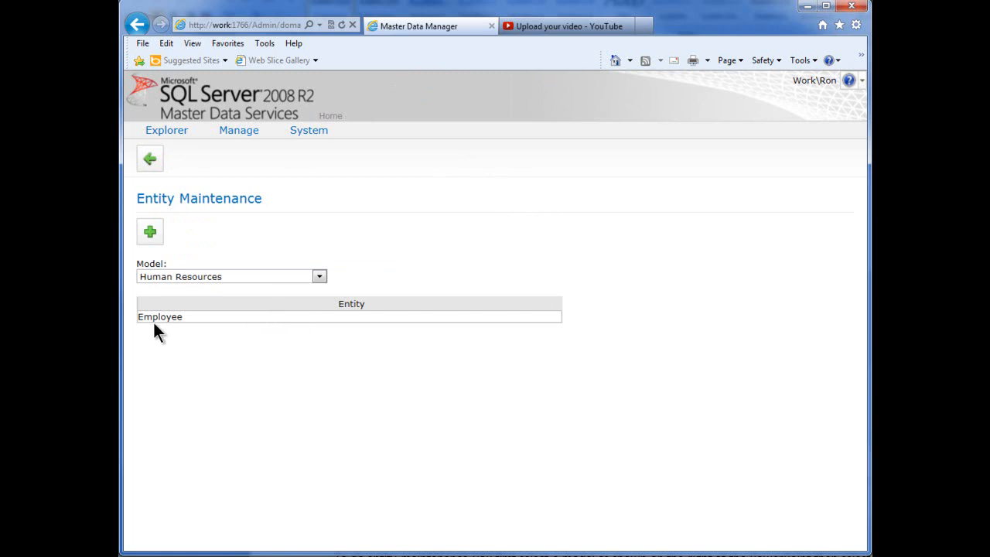
Look at the Employee entity's attribute group maintenance, including its leaf groups, and return to the entity list.
click(201, 316)
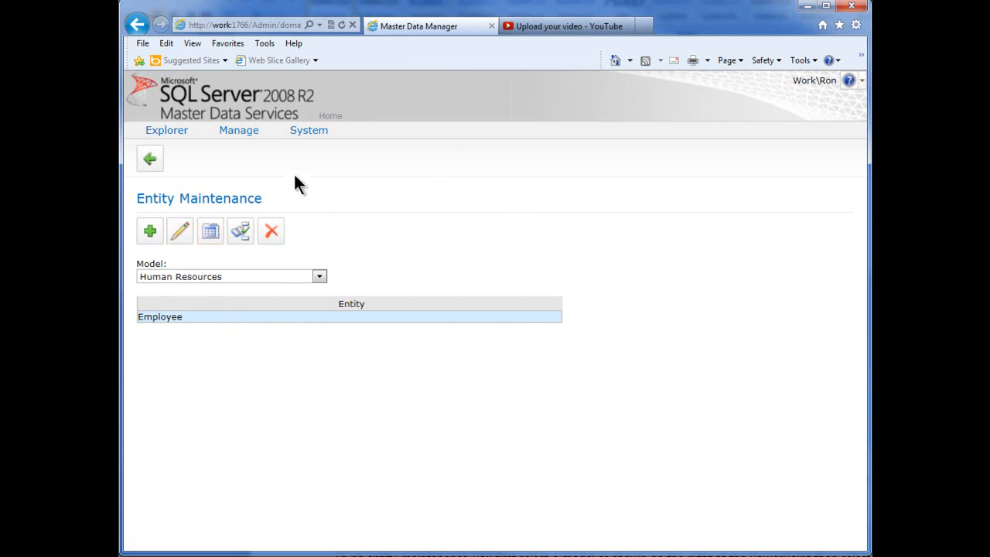
click(210, 232)
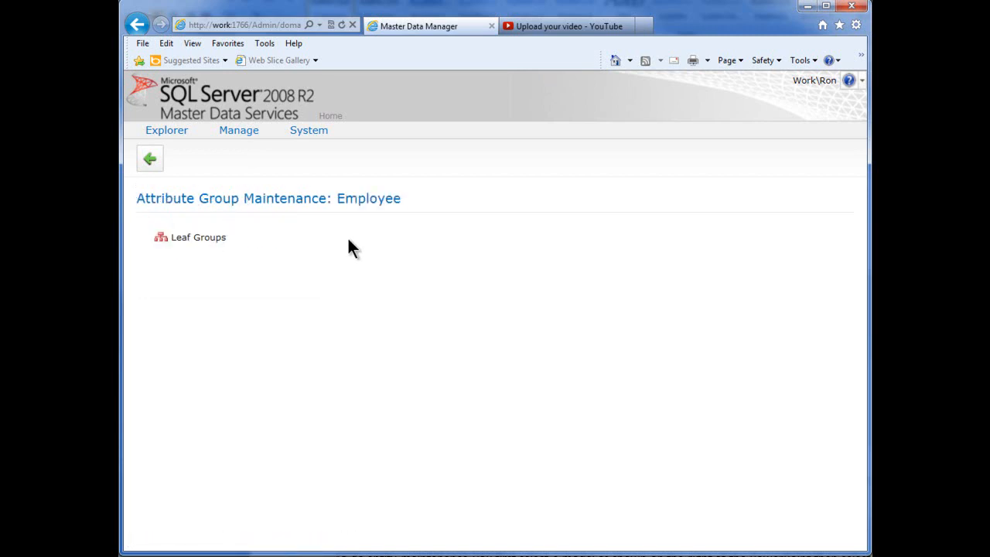
click(198, 238)
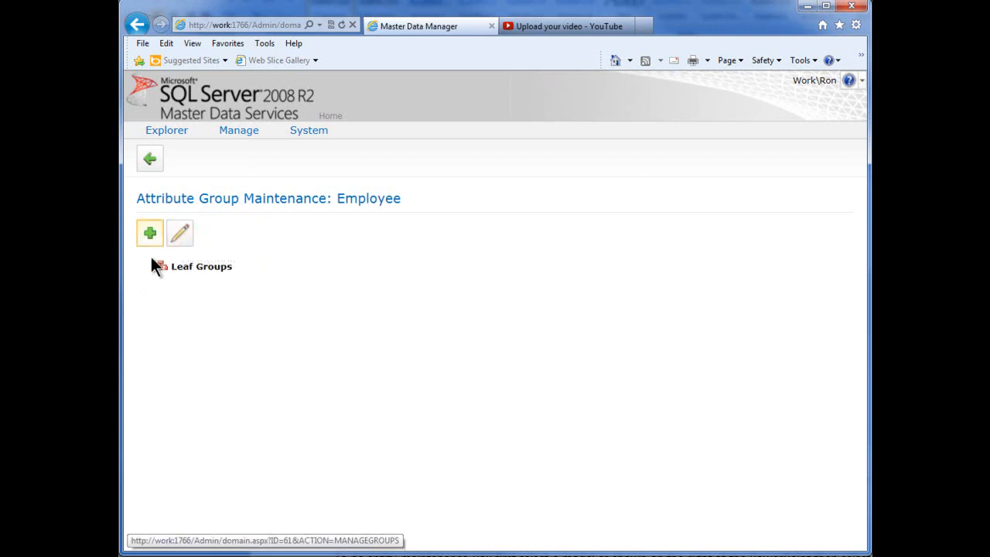
mouse_move(236, 137)
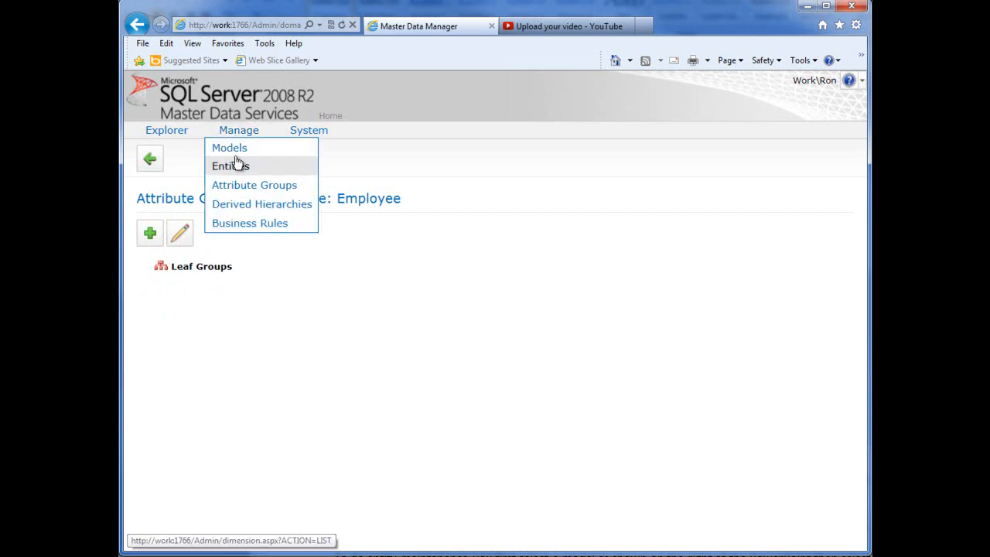
click(235, 165)
Look at the Employee entity's business rule maintenance and return to the entity list.
click(222, 317)
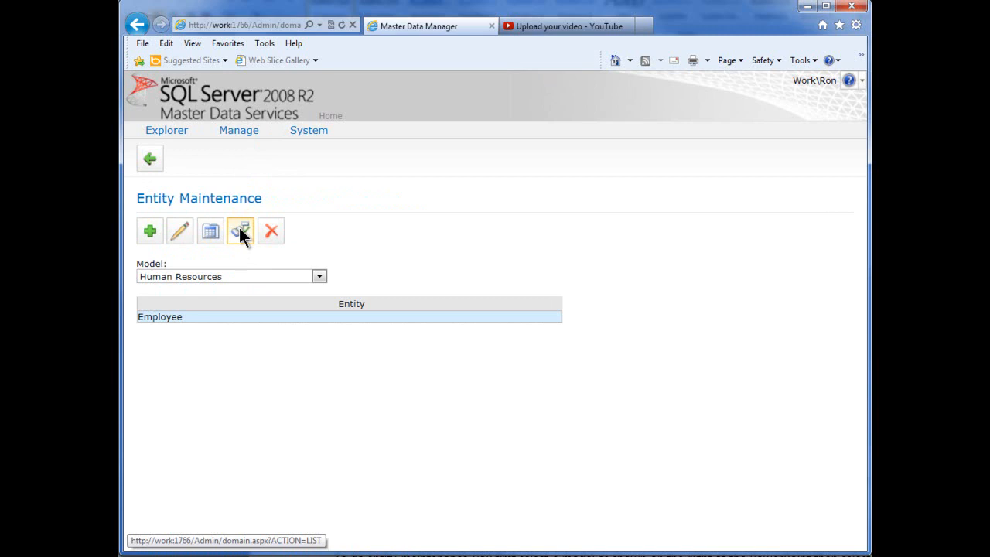
click(240, 230)
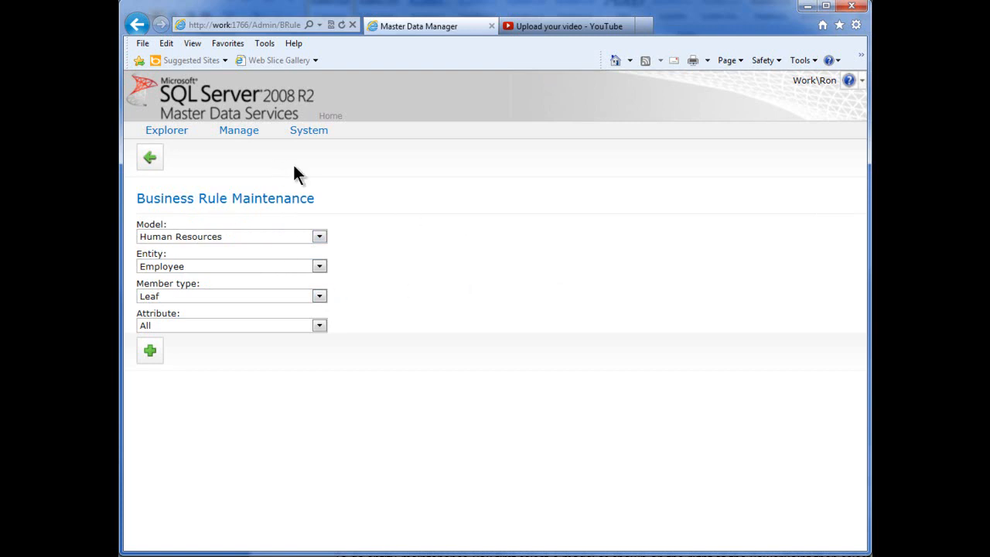
mouse_move(255, 133)
click(236, 163)
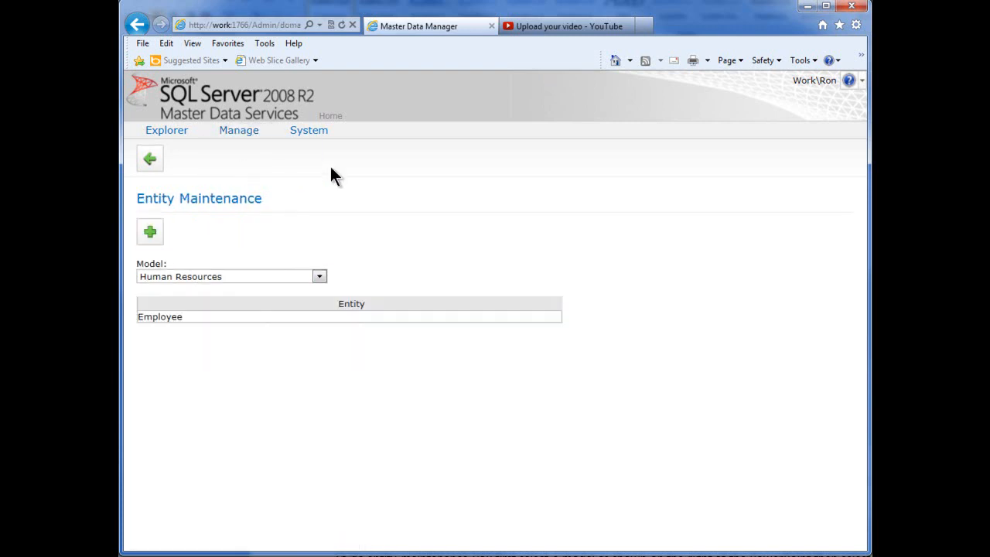
click(235, 319)
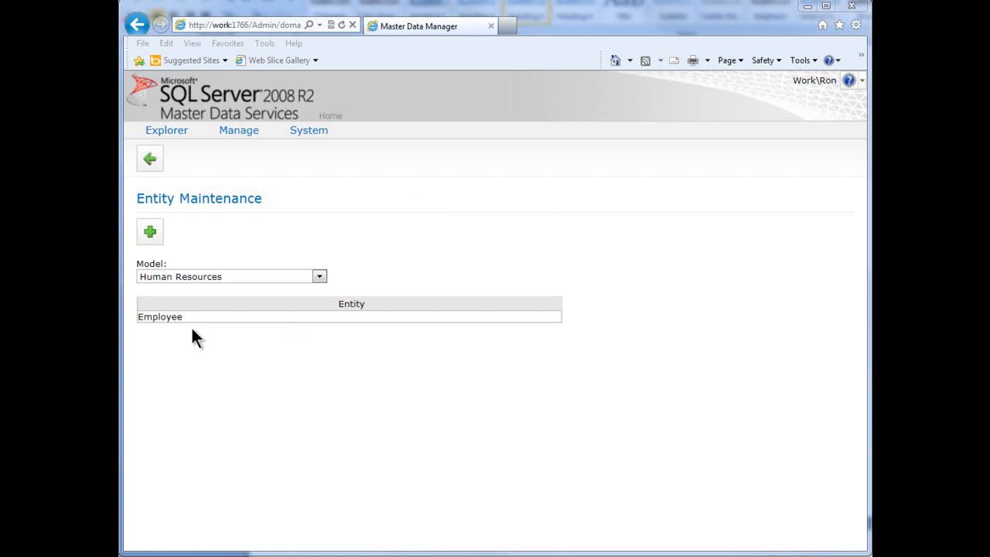
Add an entity named Department with explicit hierarchies and collections set to No, and save it.
click(149, 232)
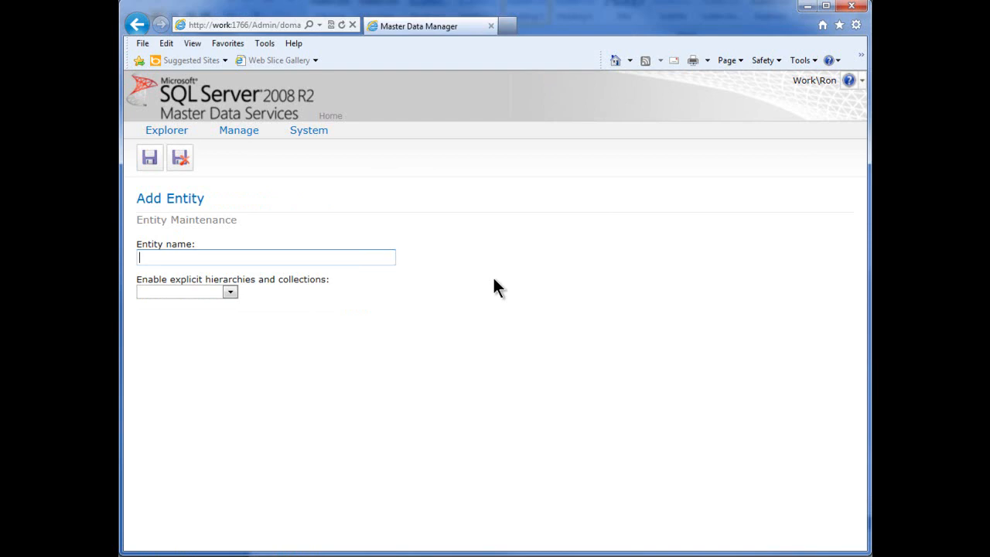
text(Department)
click(229, 293)
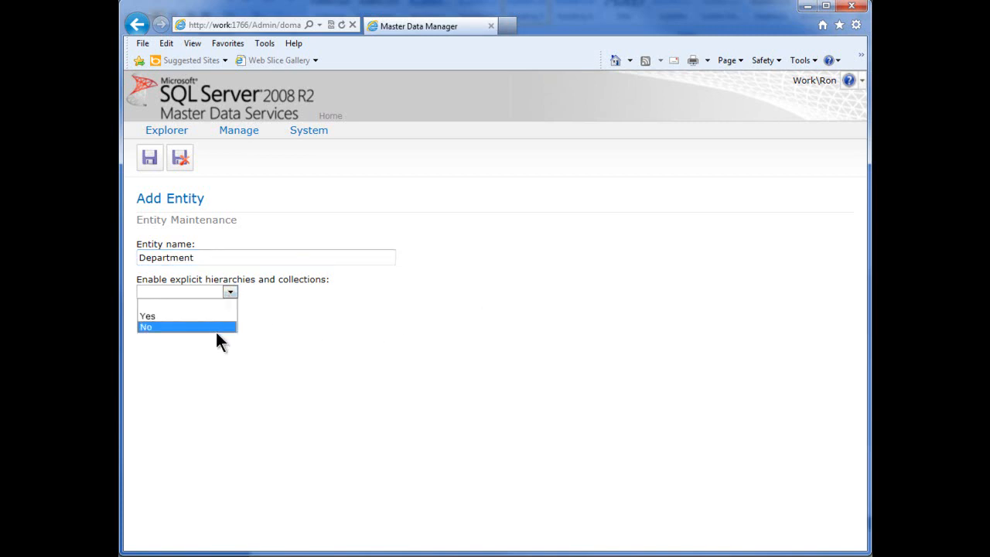
click(208, 327)
click(149, 160)
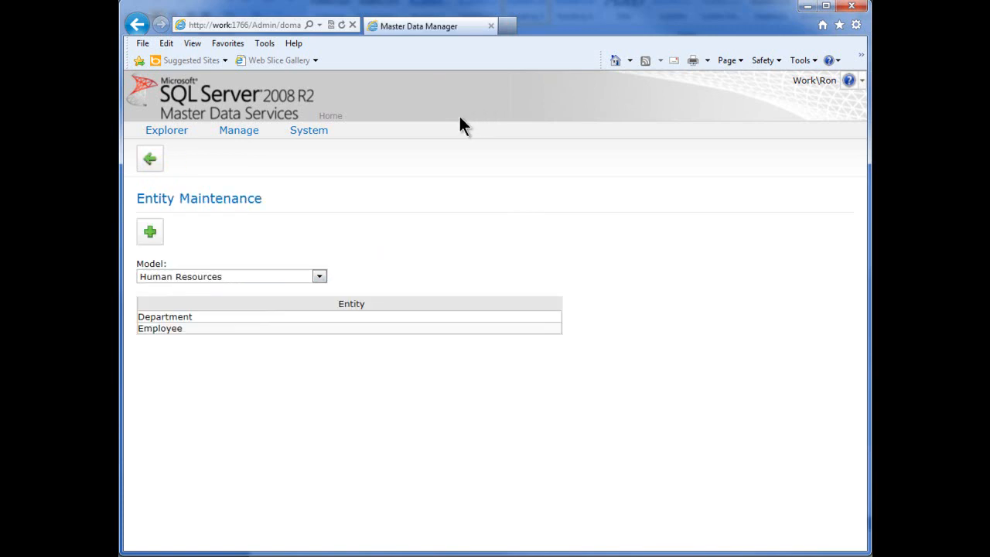
Open the Department entity's member list in Explorer and add a member named Sales with code 01.
click(328, 117)
click(317, 263)
mouse_move(236, 135)
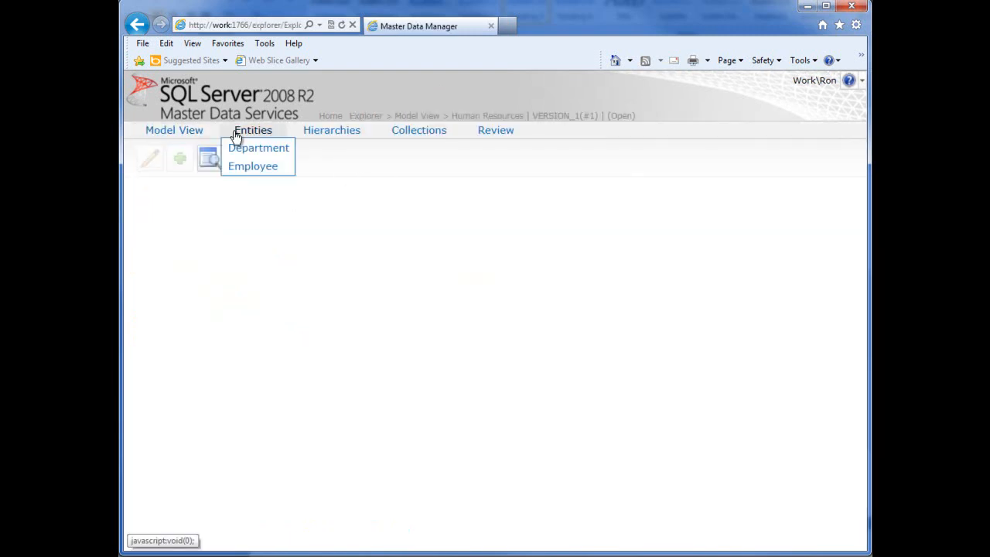
click(245, 153)
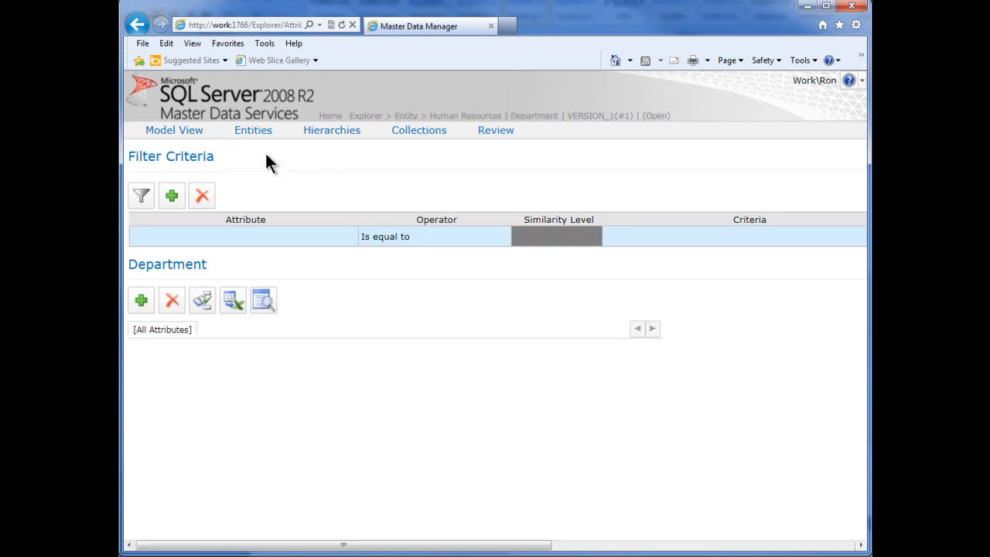
click(141, 302)
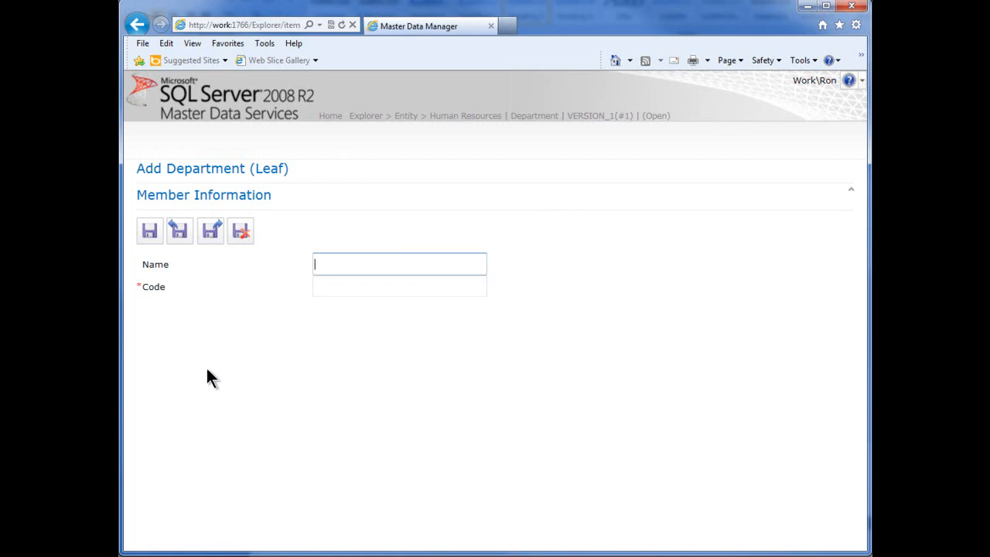
text(Sales)
key(Tab)
text(01)
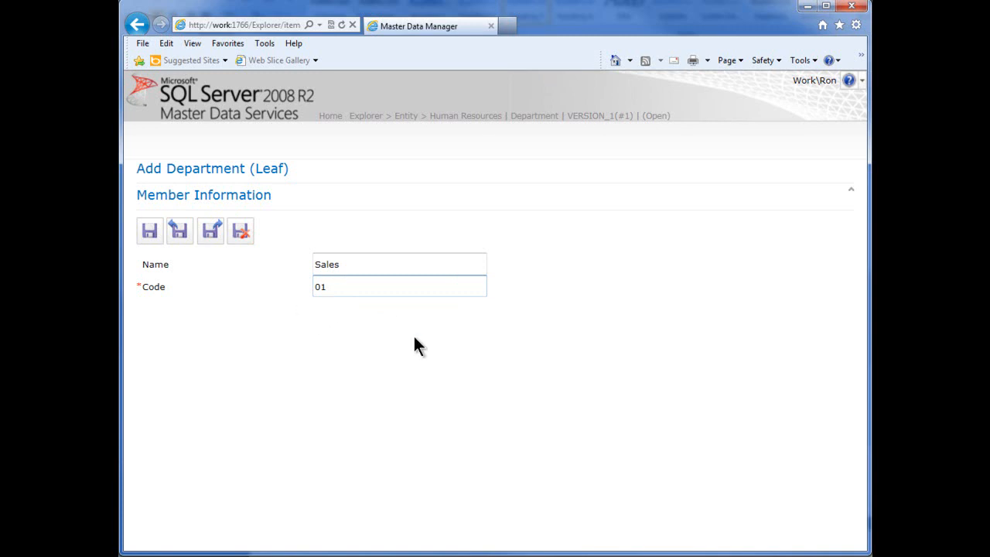
click(211, 231)
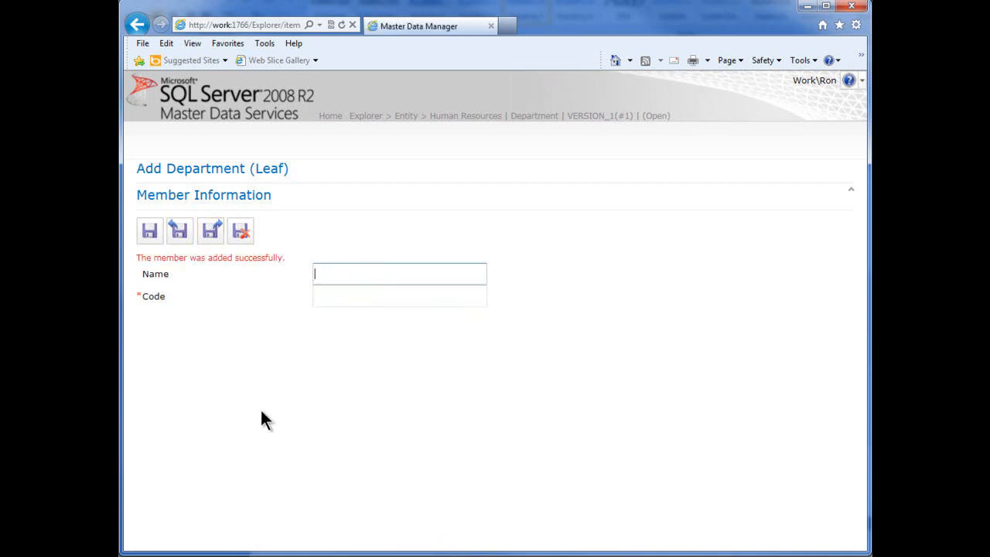
Add a Department member named I T with code 02, saving it and continuing to another new member.
text(IT)
click(319, 275)
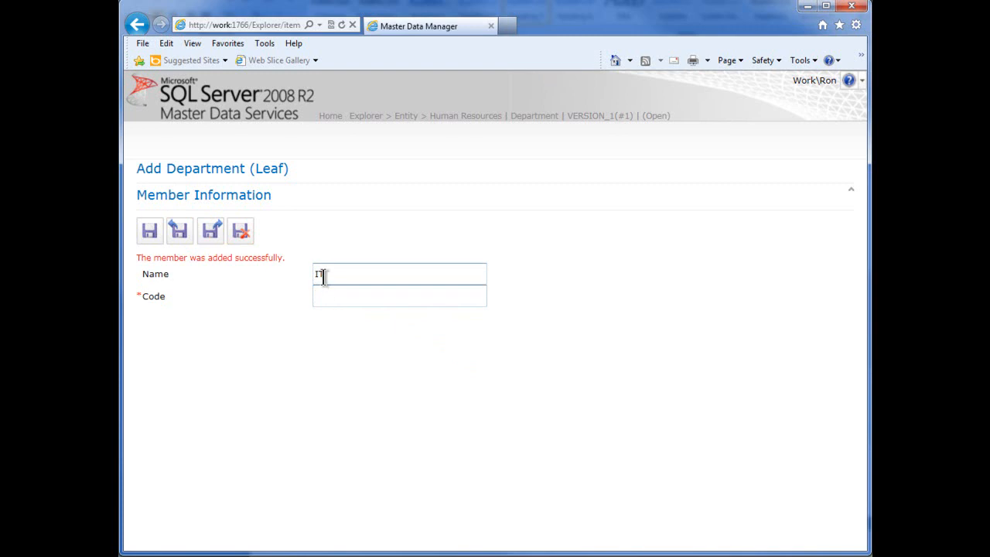
click(331, 300)
text(02)
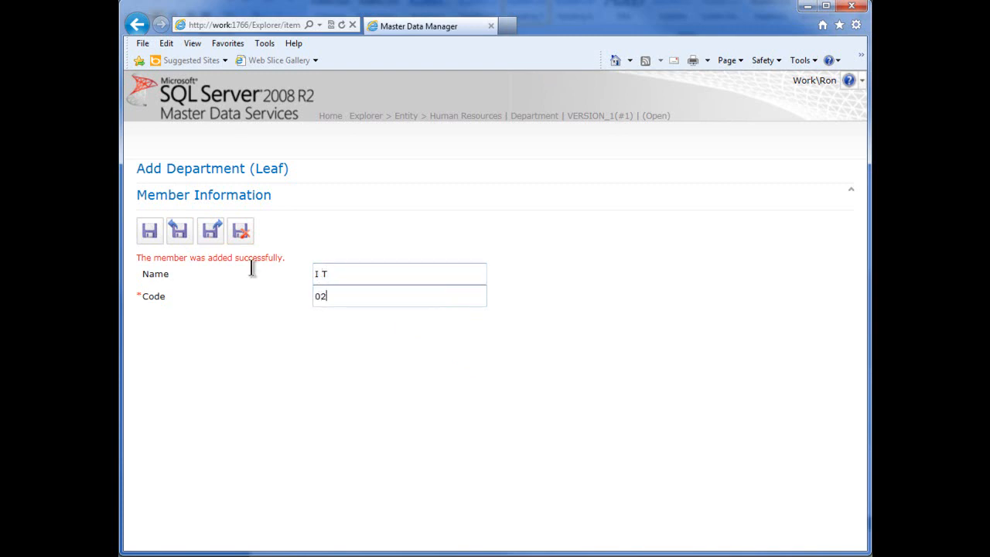
click(211, 230)
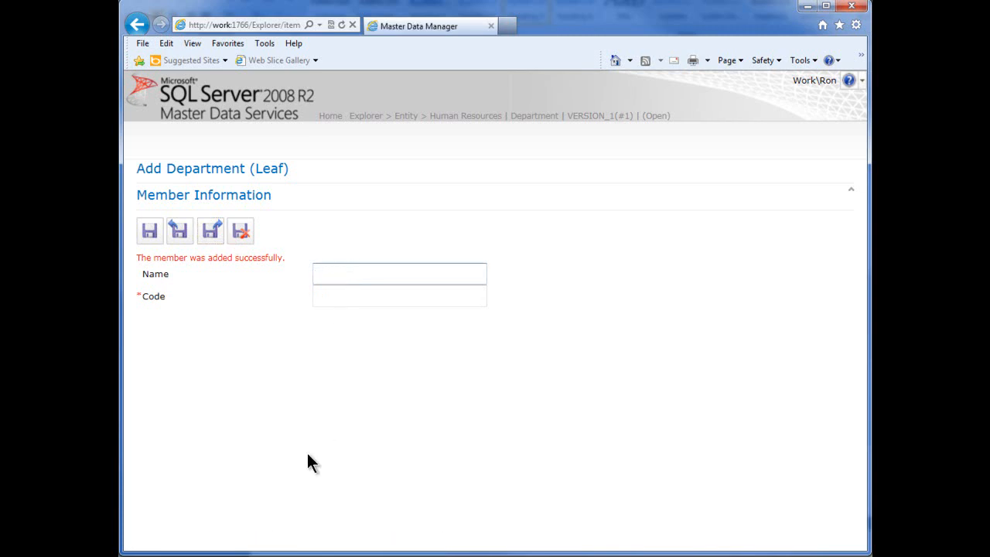
Add a Department member named Manufacturing with code 03, saving it and continuing to another new member.
text(Manufacturing)
click(320, 295)
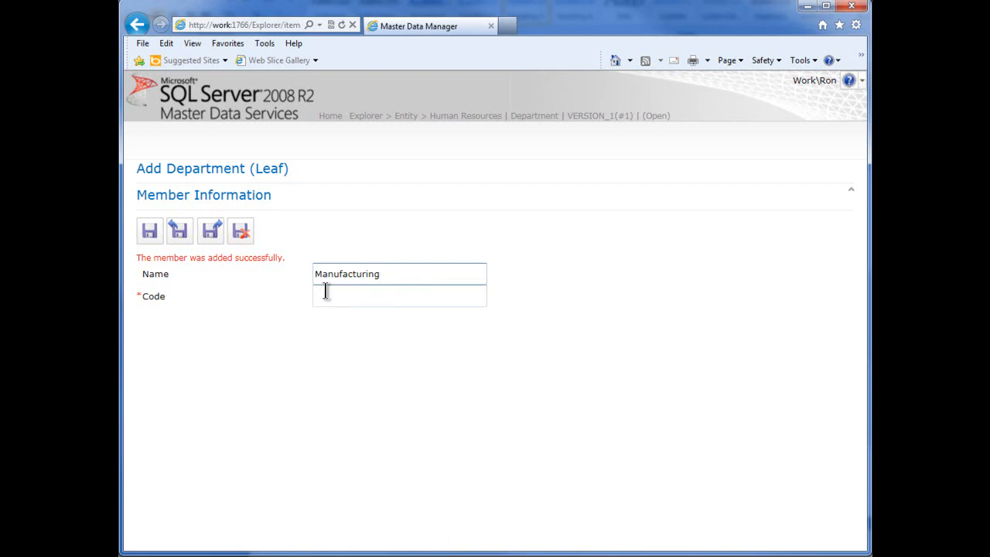
text(03)
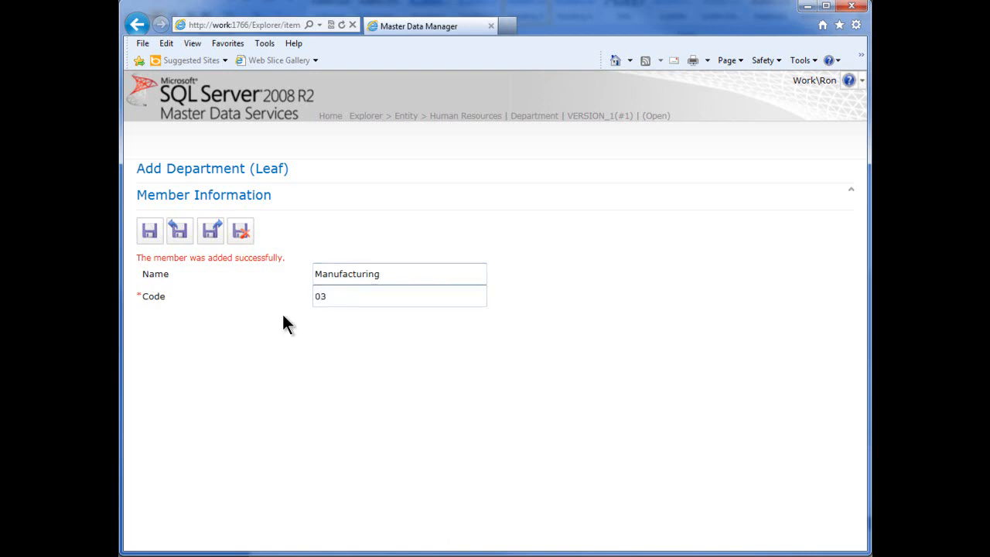
click(210, 230)
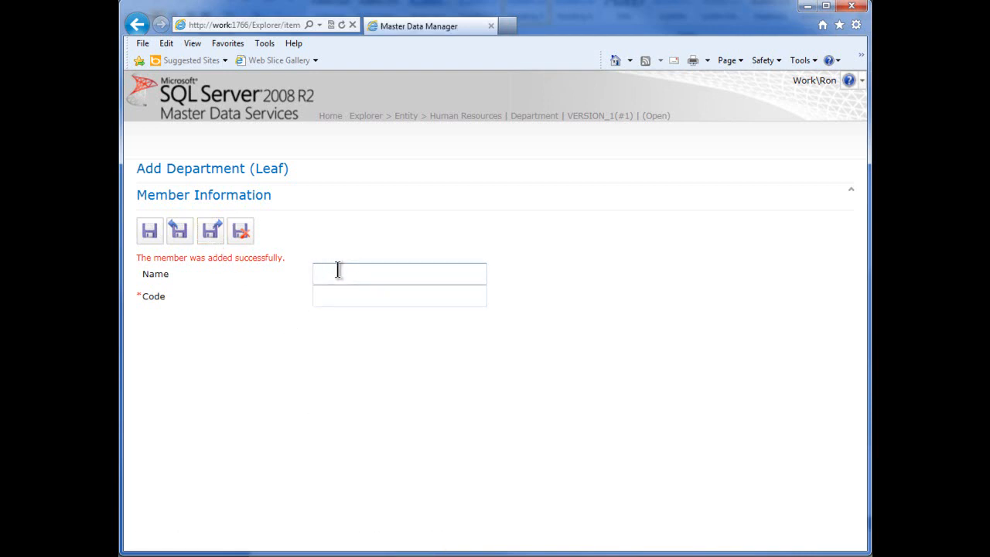
Add a Department member named Human Resources with code 04, save it and return to the member list.
text(Human Resopurces)
key(Left)
key(BackSpace)
click(320, 302)
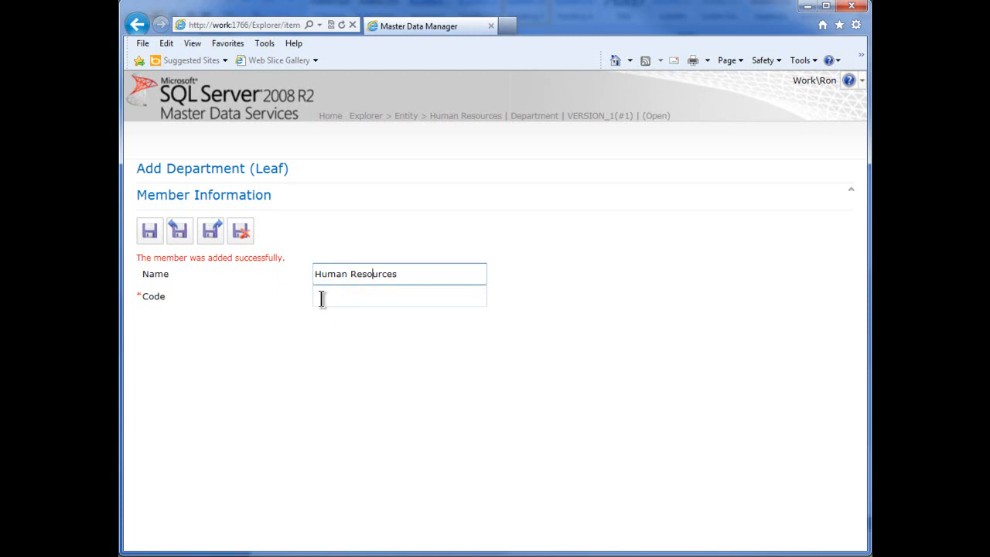
text(04)
click(177, 229)
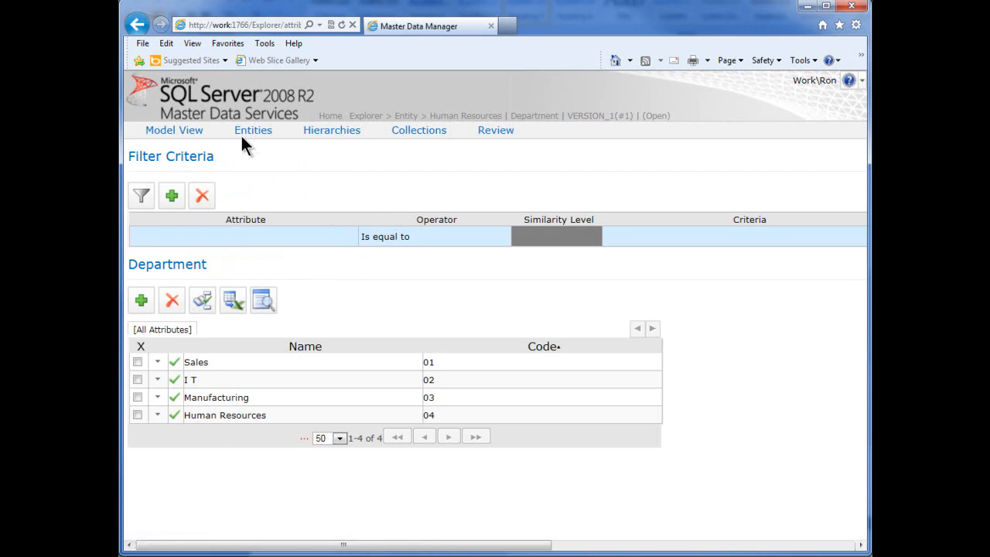
Open the Employee entity of the Human Resources model for editing in System Administration.
click(329, 118)
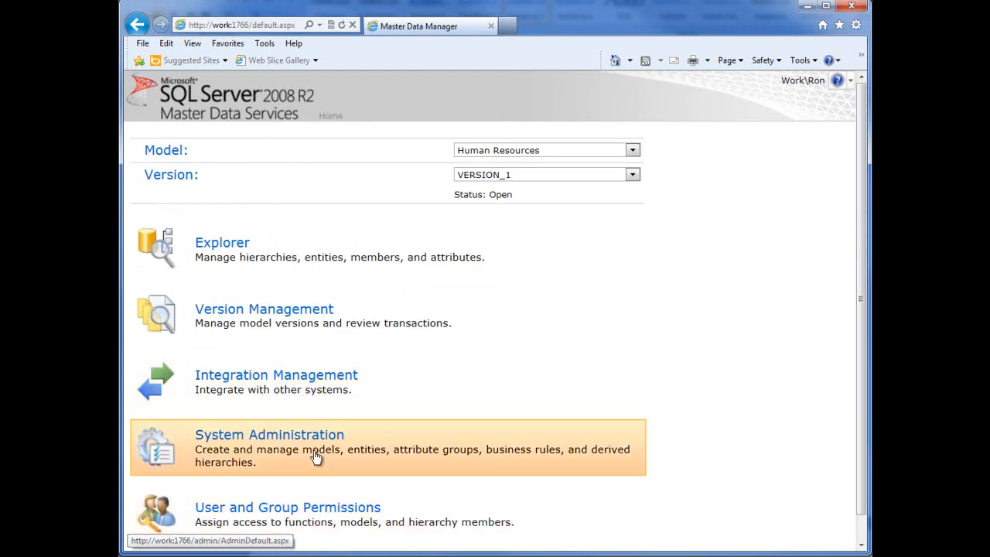
click(283, 447)
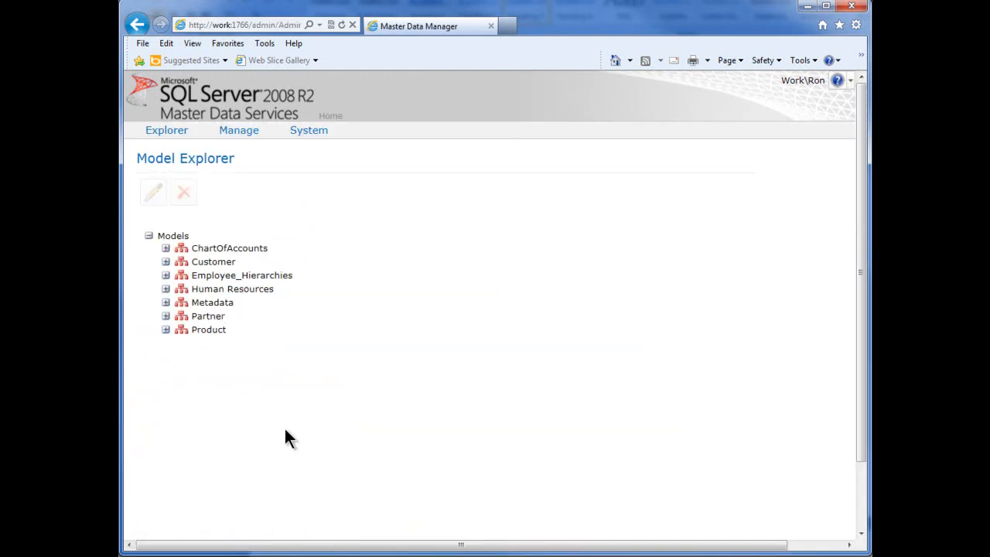
click(165, 289)
click(215, 291)
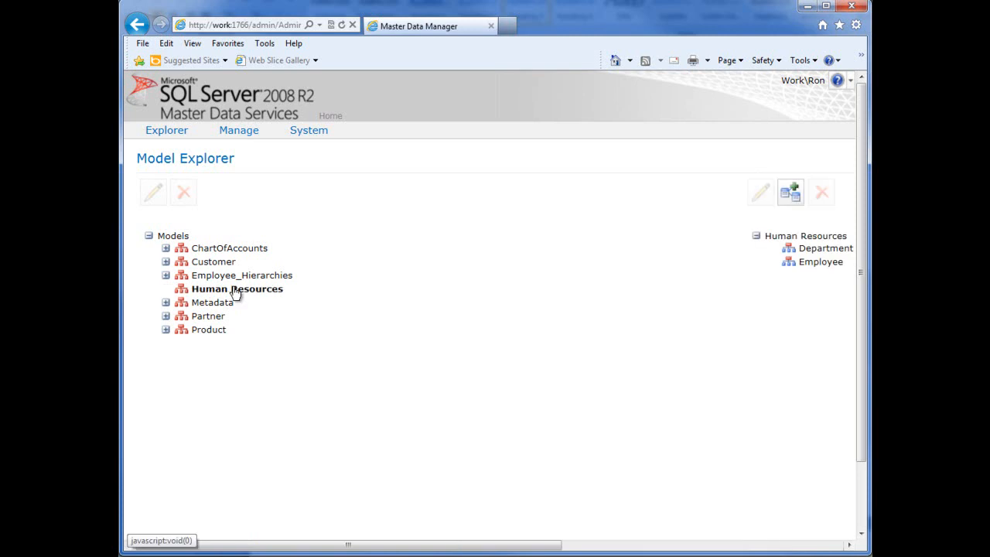
click(823, 263)
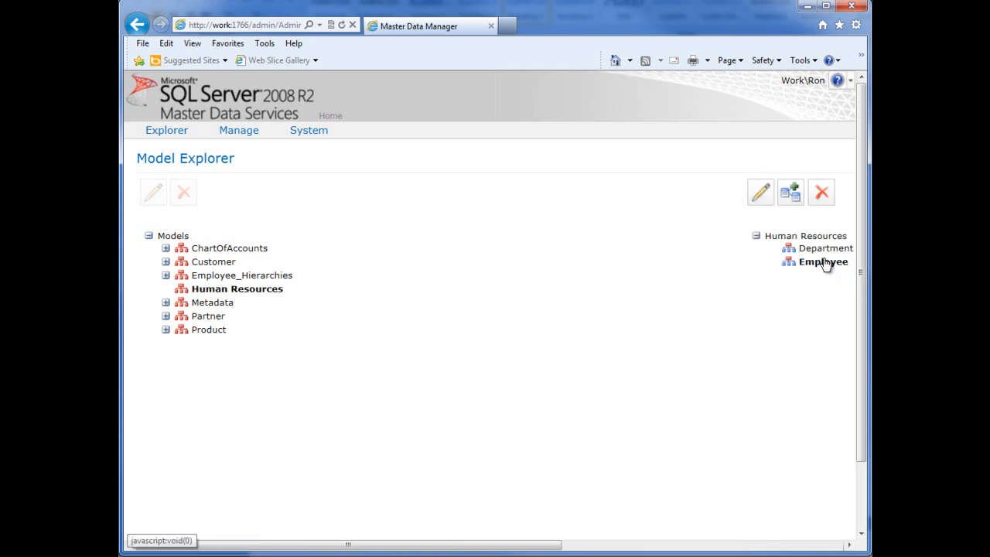
click(759, 192)
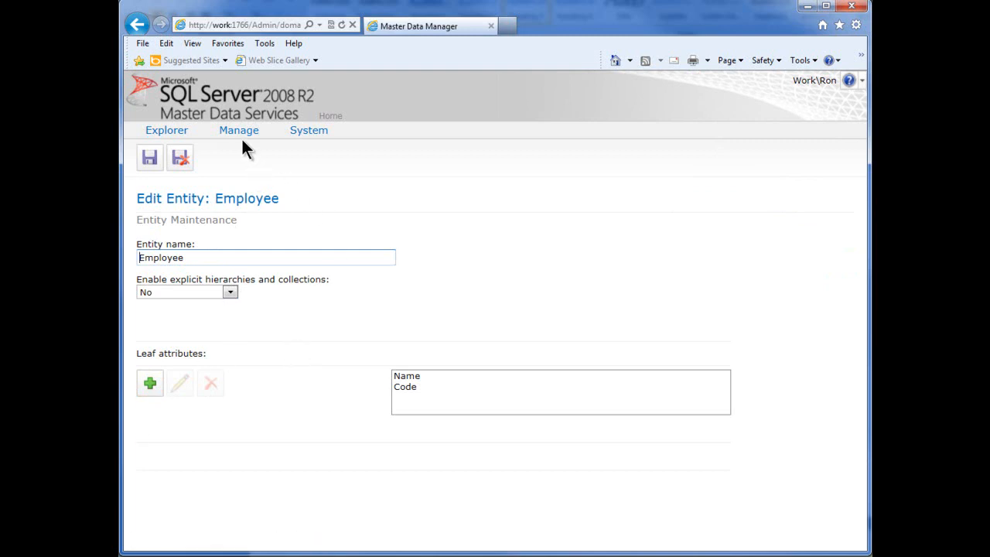
Add a domain-based leaf attribute named Department to the Employee entity, based on the Department entity, and save it.
mouse_move(237, 137)
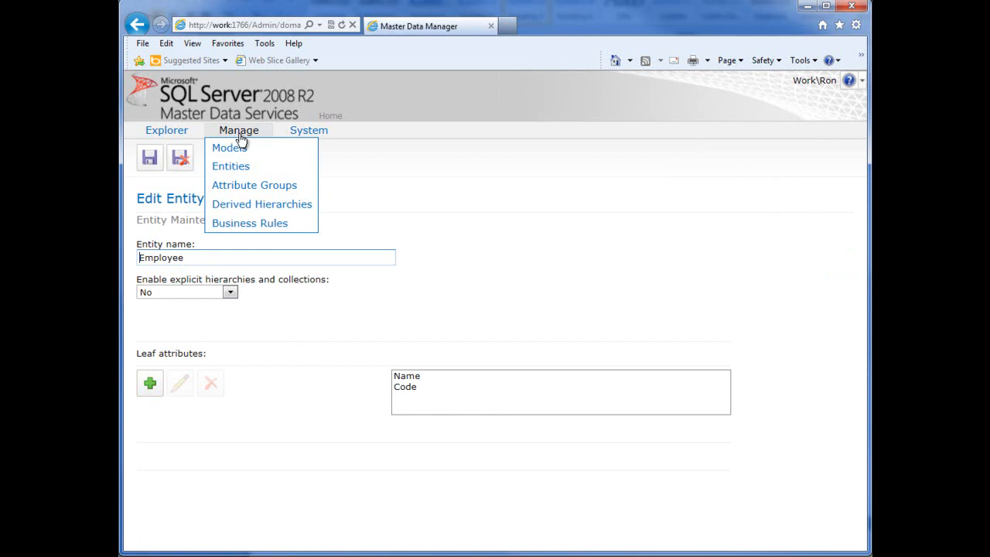
click(151, 384)
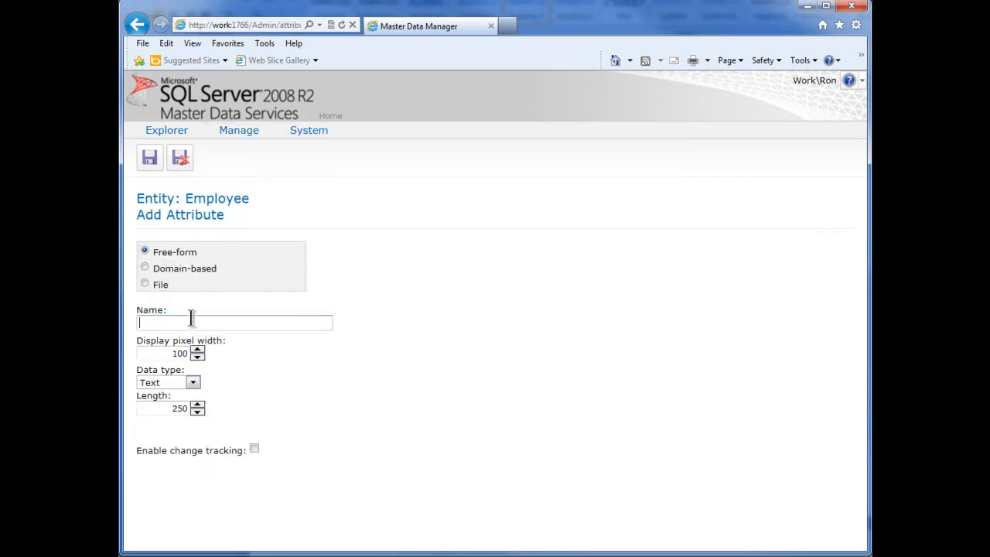
click(145, 268)
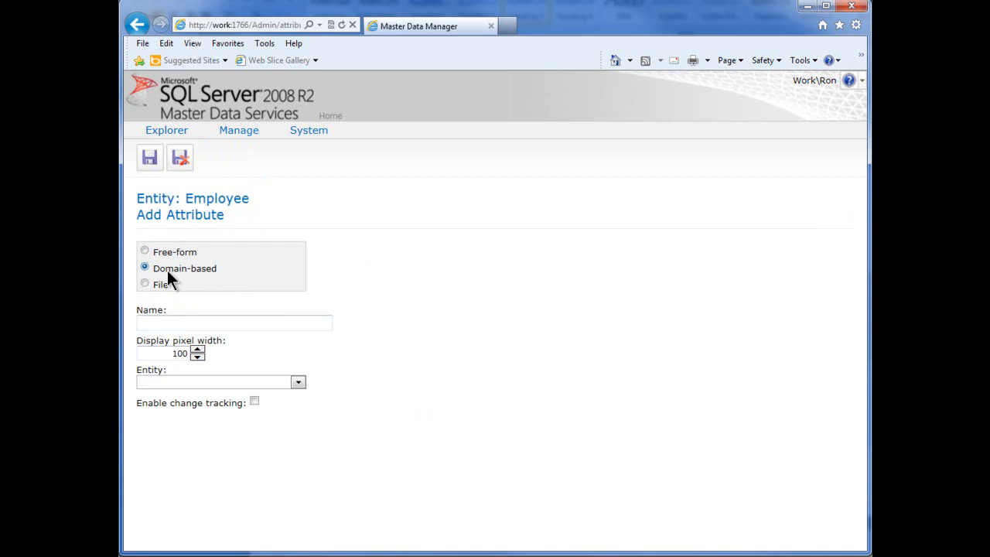
click(298, 382)
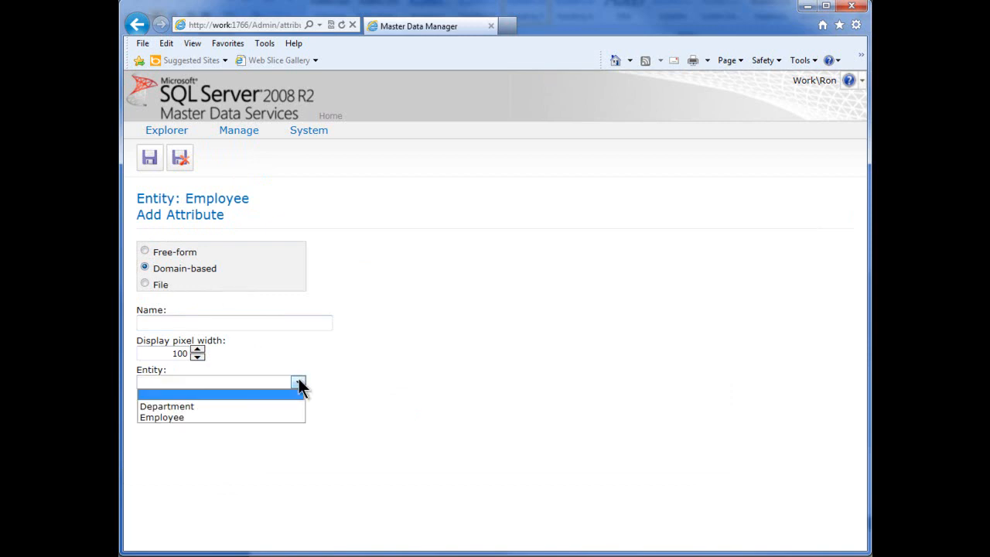
click(255, 405)
click(167, 322)
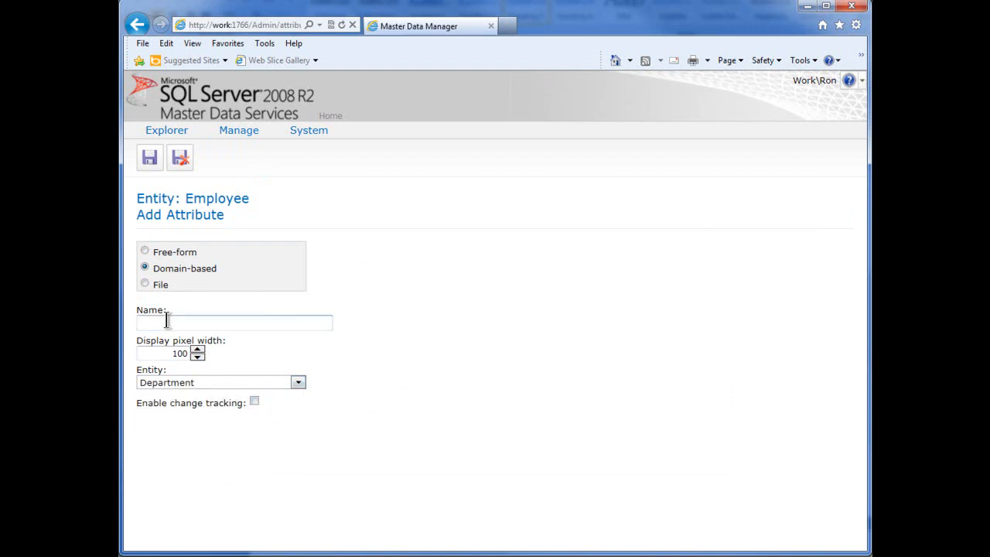
text(Department)
click(154, 157)
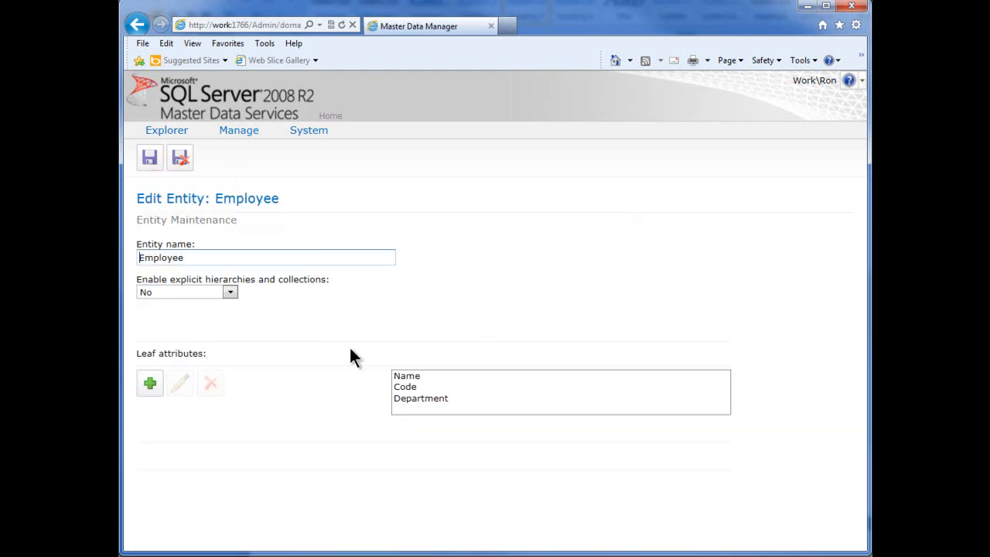
Open the Employee entity's members in Explorer and set the Department of the employee with code 1 to I T{02}.
click(331, 117)
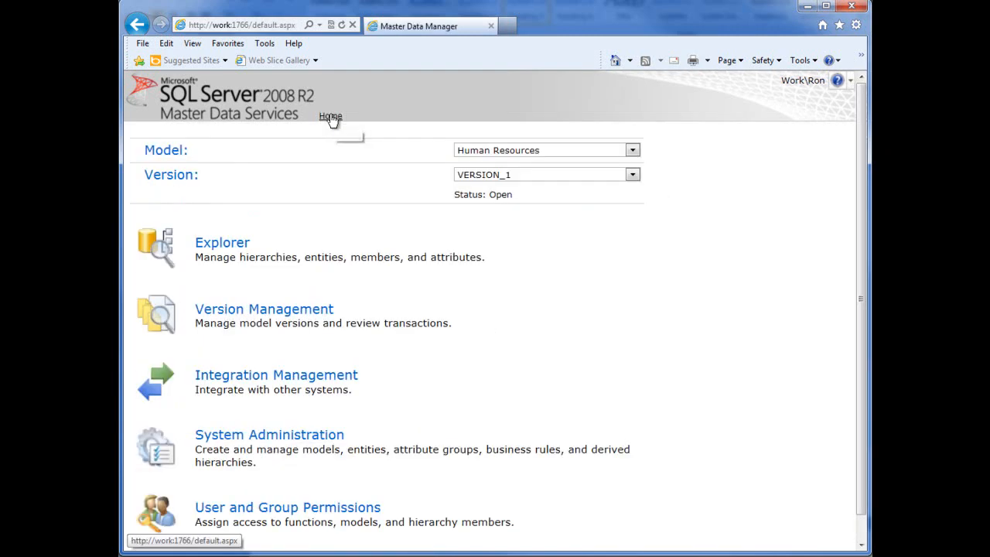
click(253, 260)
mouse_move(244, 133)
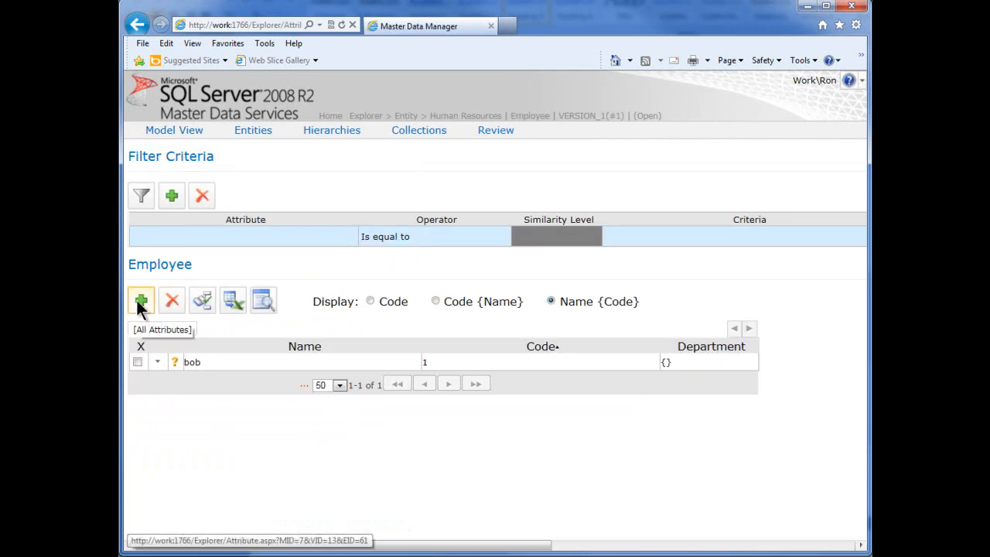
click(240, 361)
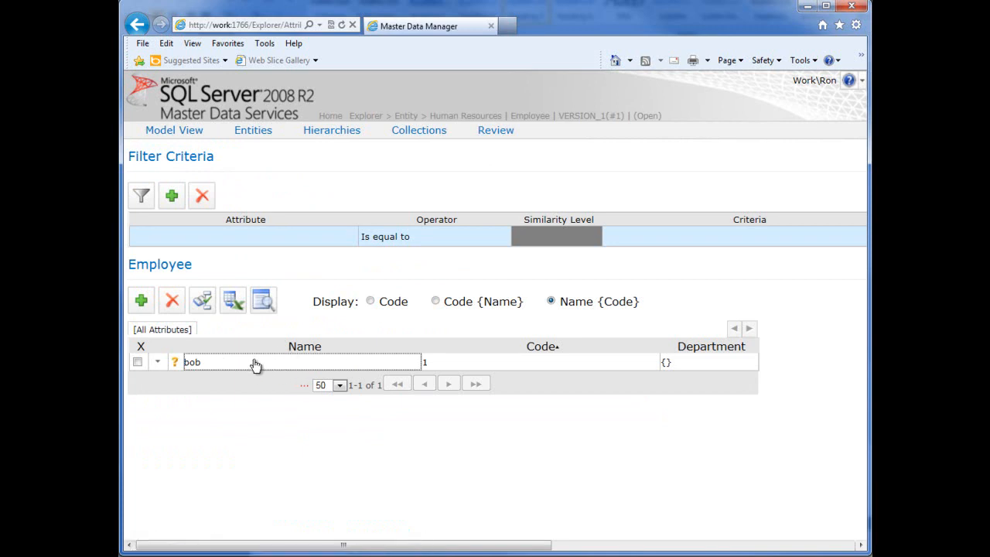
click(718, 364)
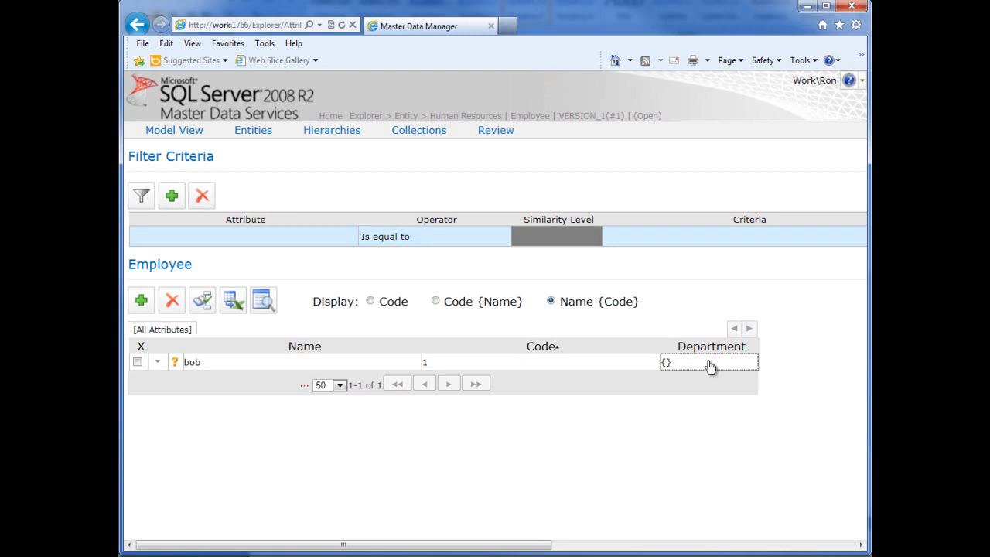
click(710, 365)
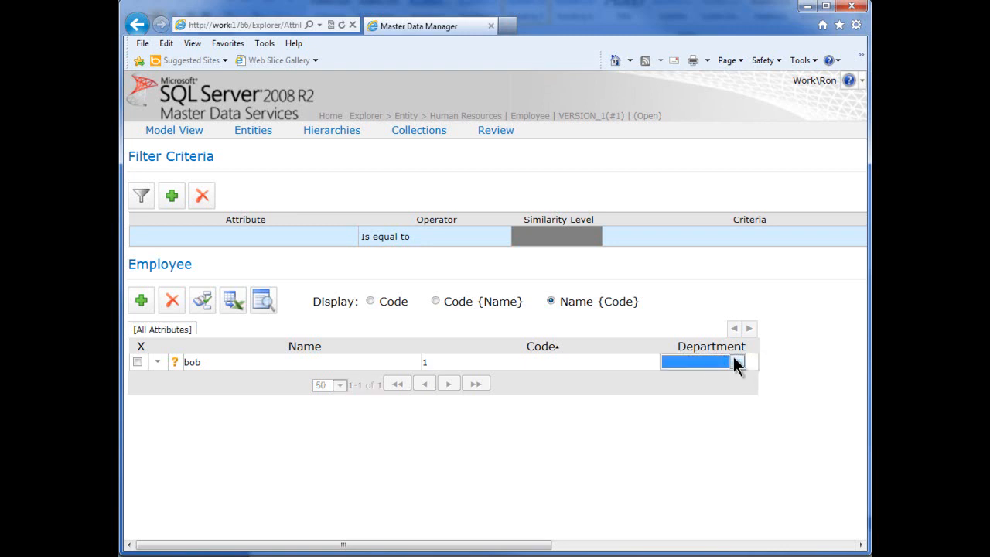
click(738, 362)
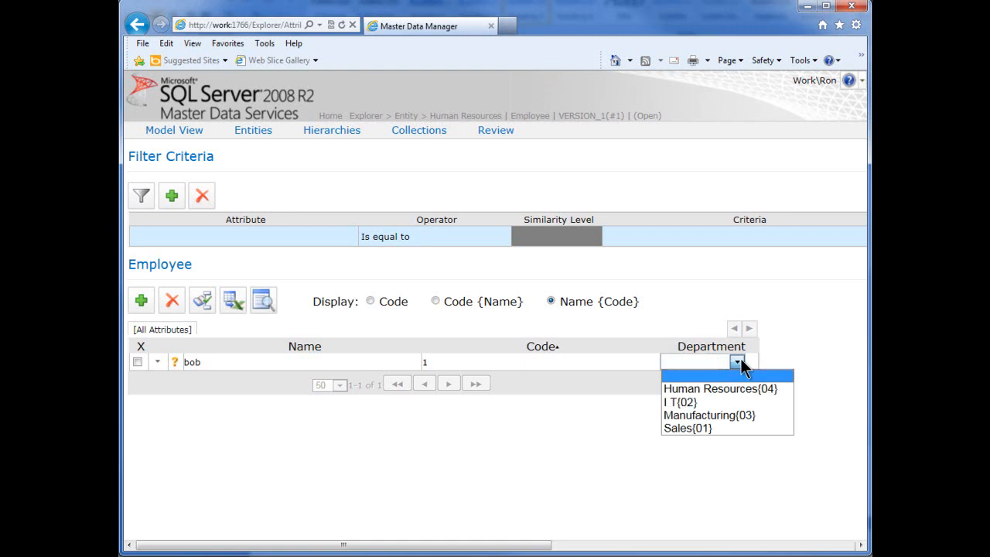
click(695, 400)
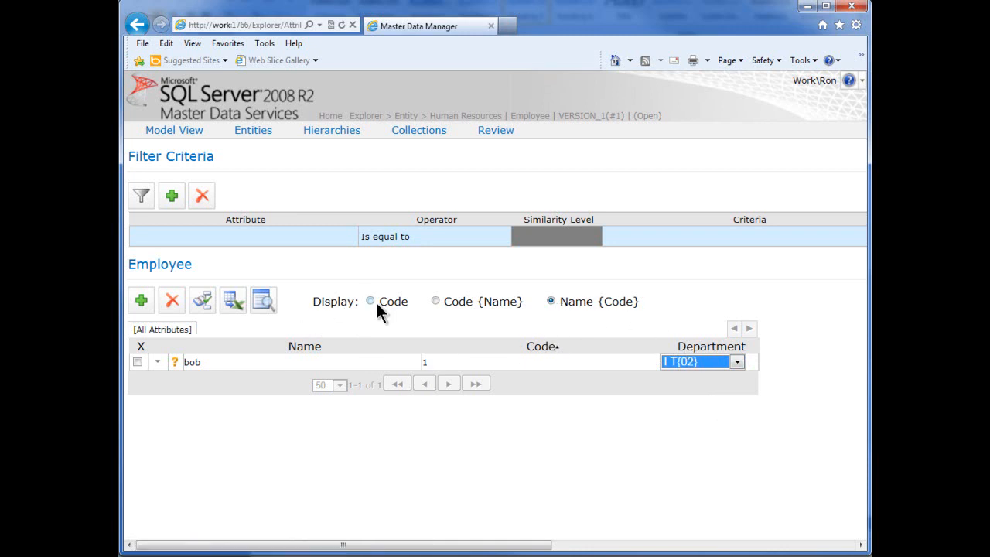
Compare the Employee list's display formats Code {Name} and Code, then return to Name {Code}.
click(435, 301)
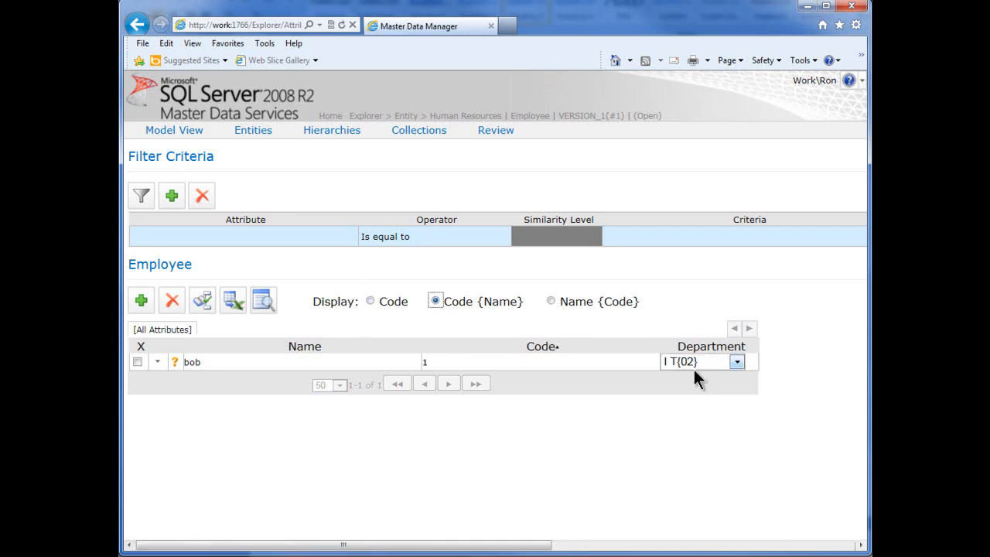
click(371, 301)
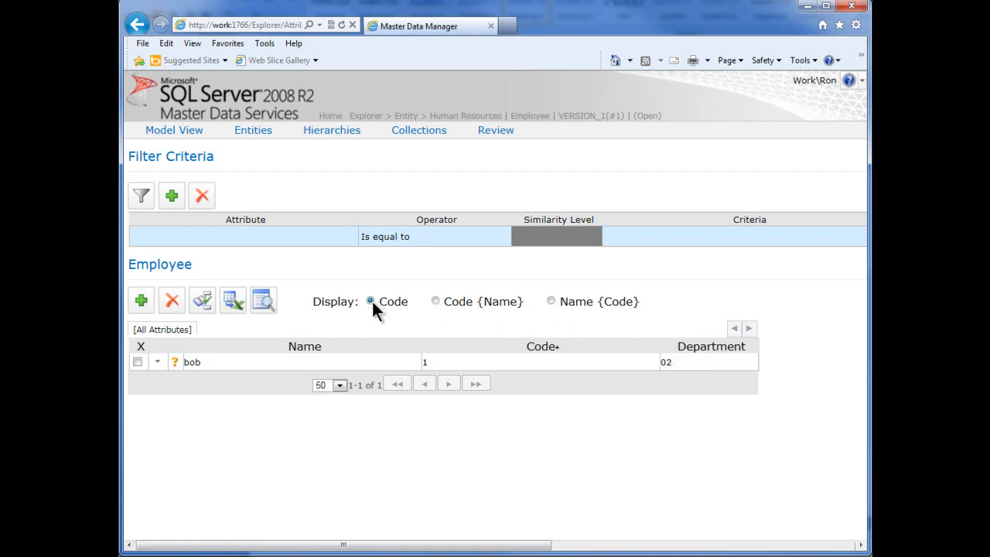
click(551, 302)
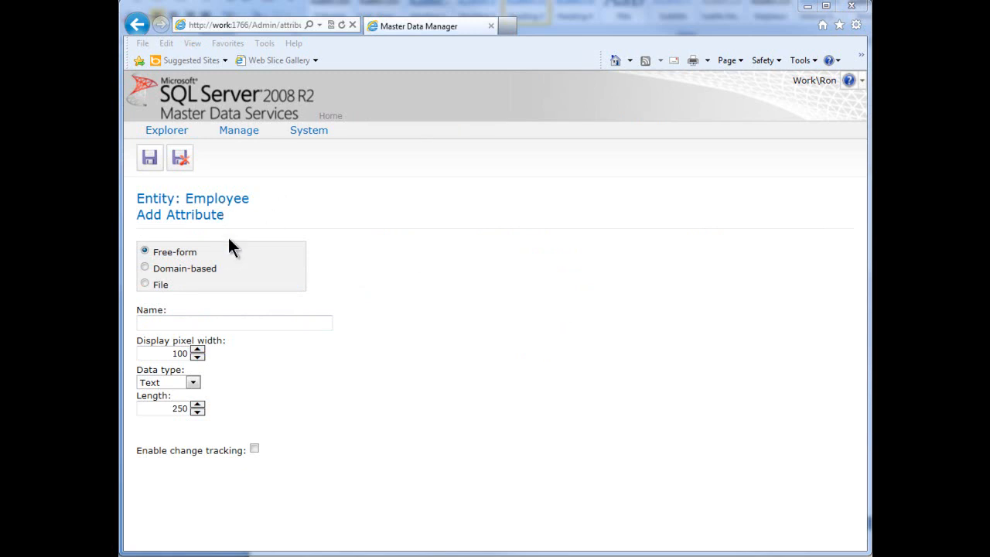
Add a free-form DateTime attribute named HireDate to the Employee entity with input mask MM/dd/yy and display pixel width 50, and save it.
click(168, 322)
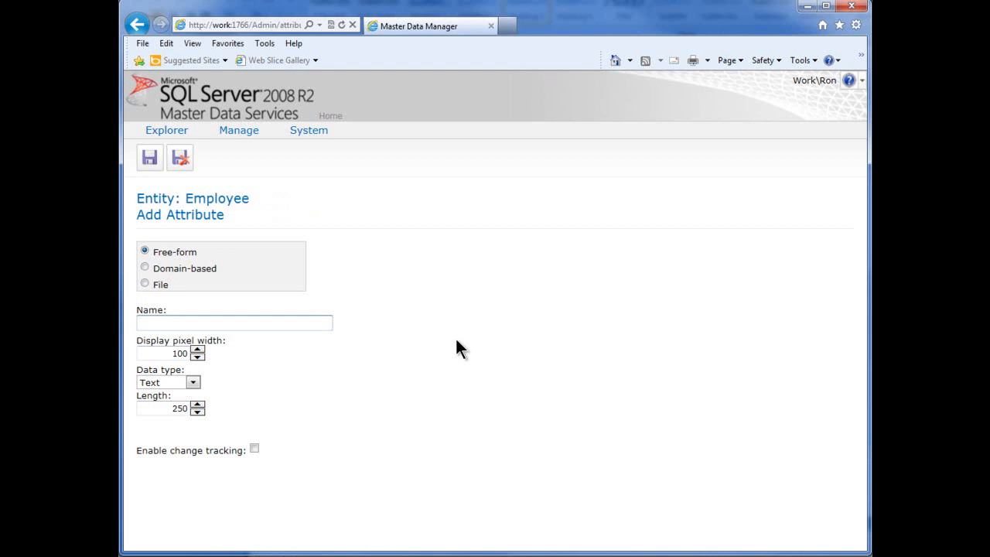
text(HireDate)
click(194, 382)
click(181, 427)
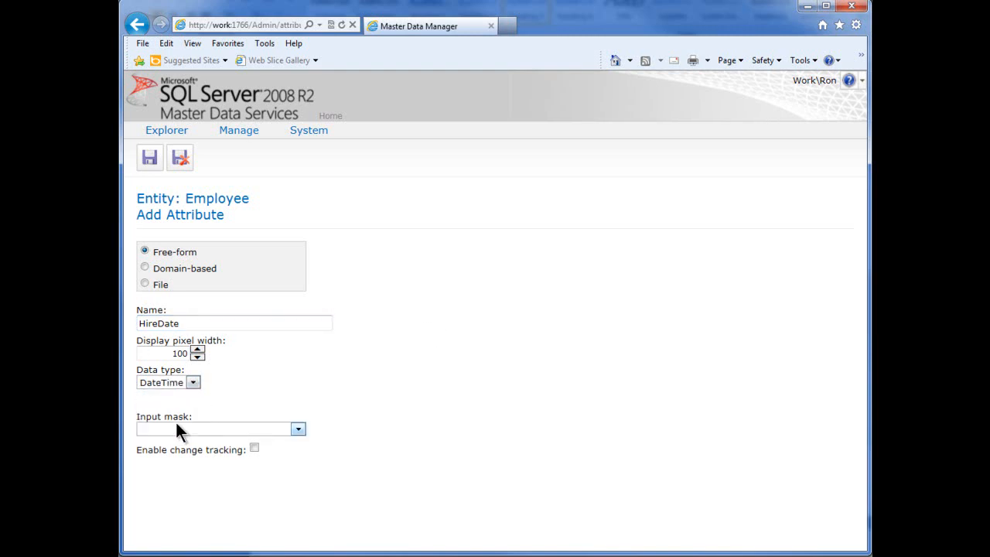
click(297, 429)
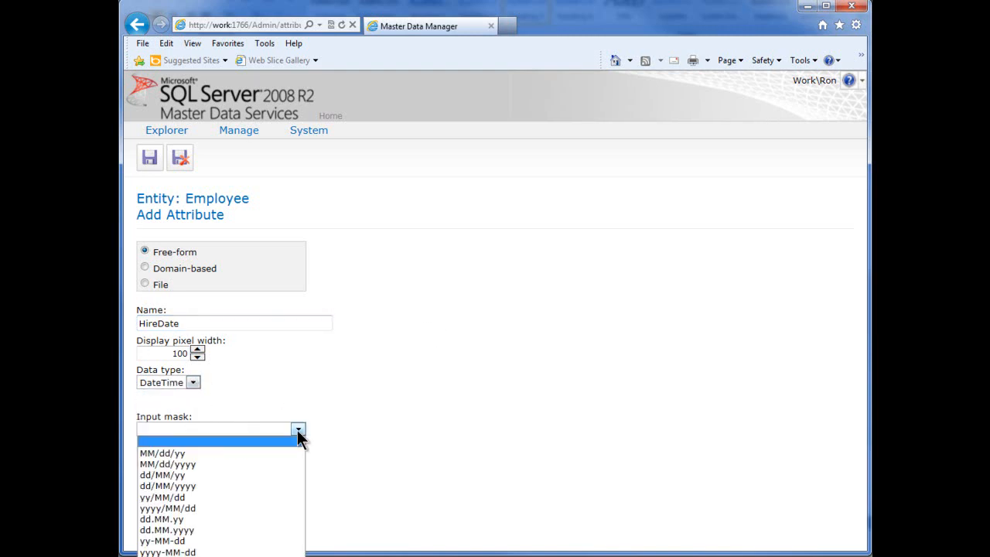
click(256, 452)
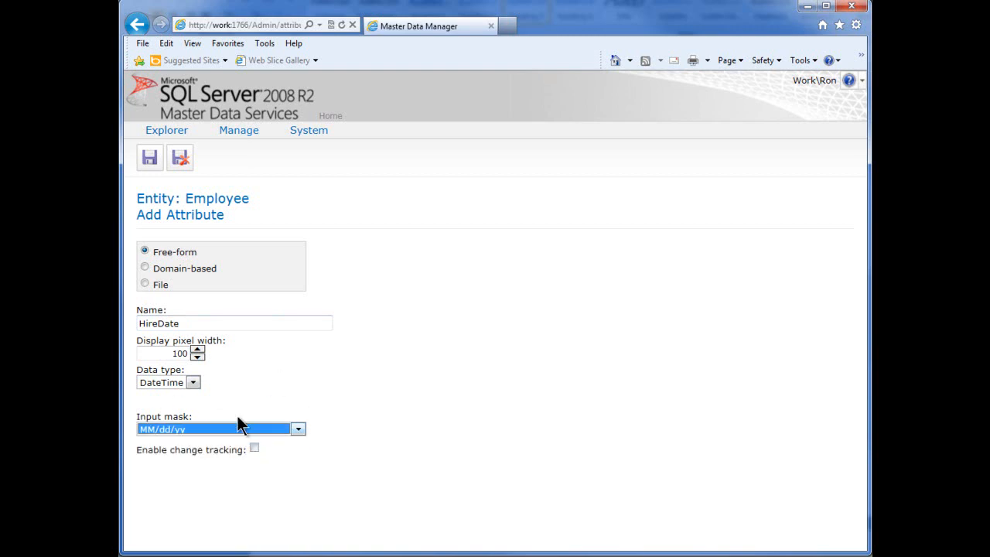
double_click(164, 353)
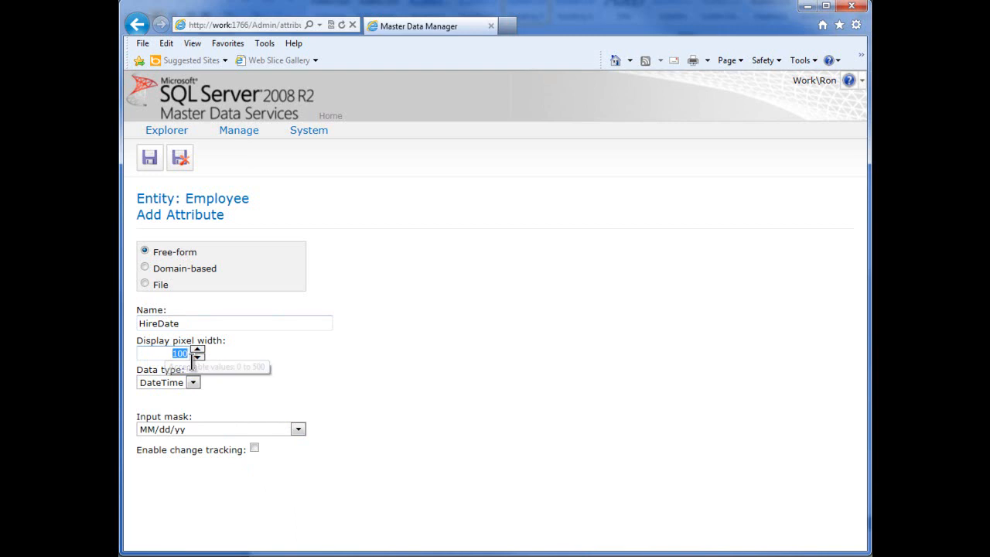
text(50)
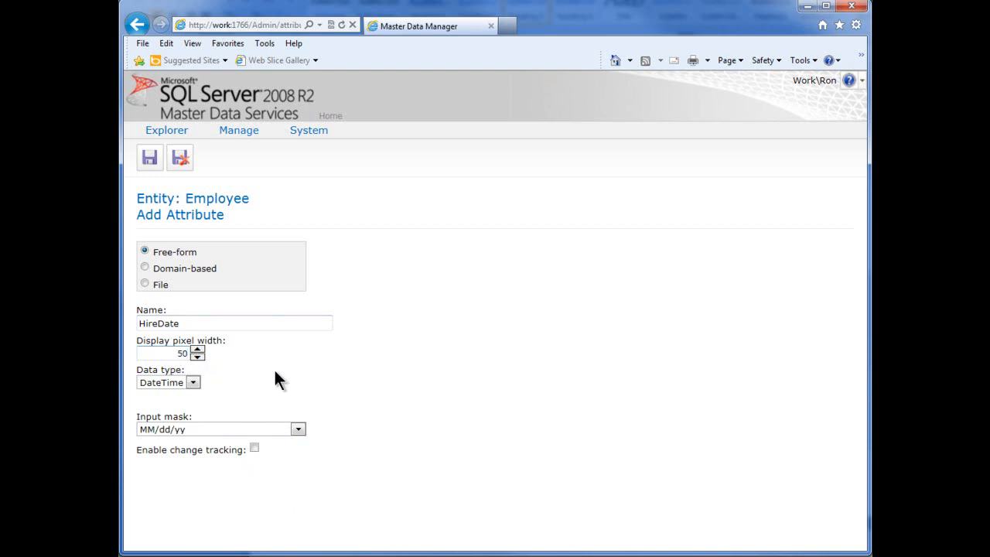
click(150, 158)
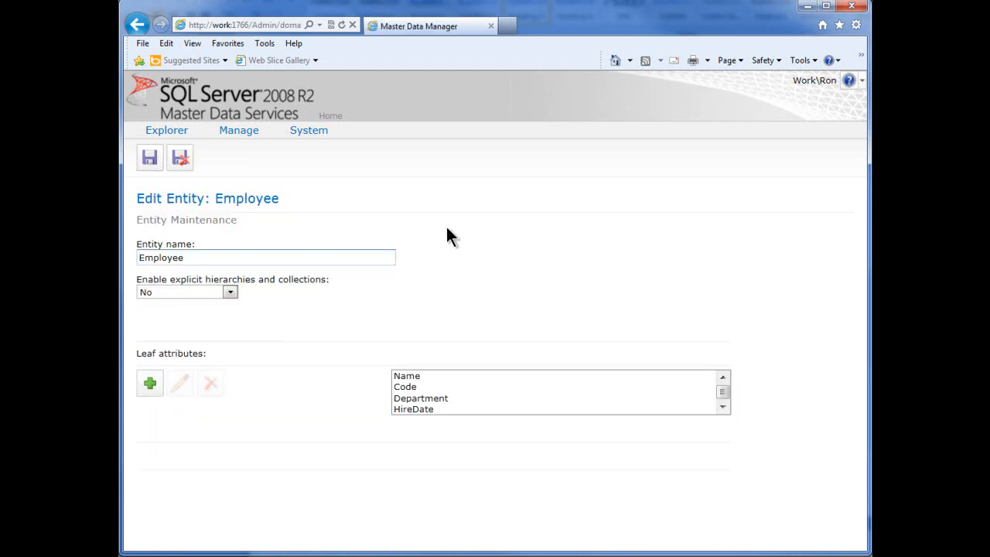
Add a File attribute named Photo to the Employee entity, allow the .gif .jpg .png .bmp .eps .tif .pcx .tga image extensions, and save it.
click(149, 383)
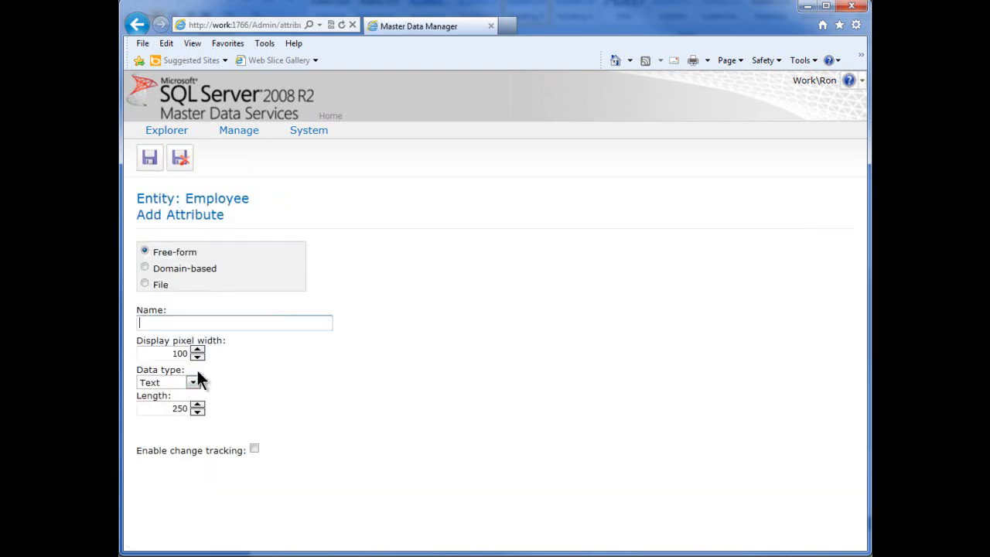
click(160, 283)
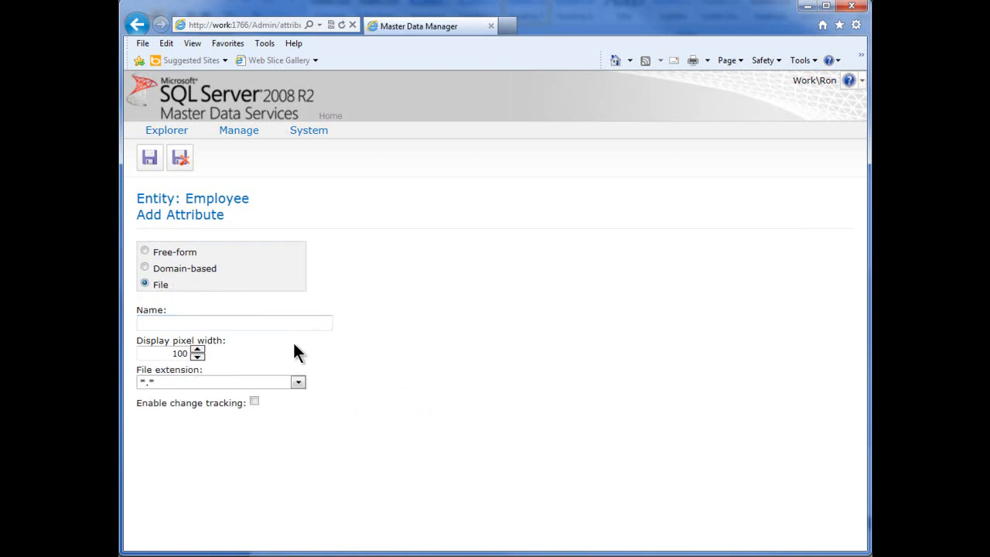
text(Photo)
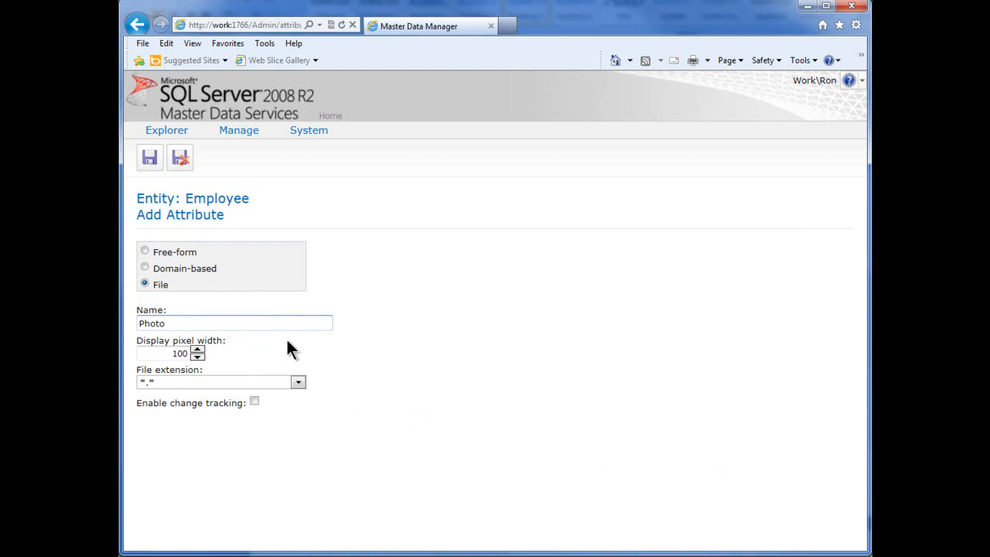
click(298, 383)
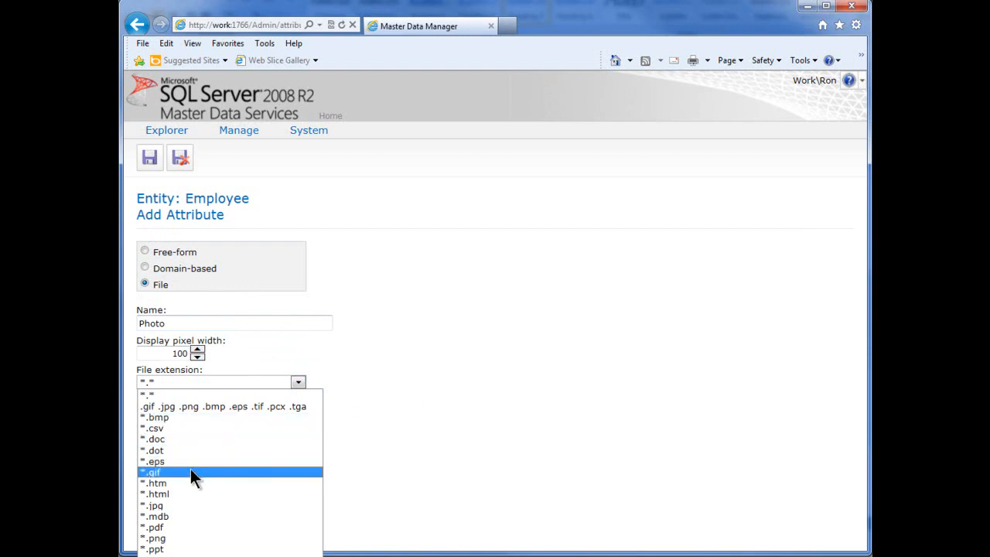
click(174, 408)
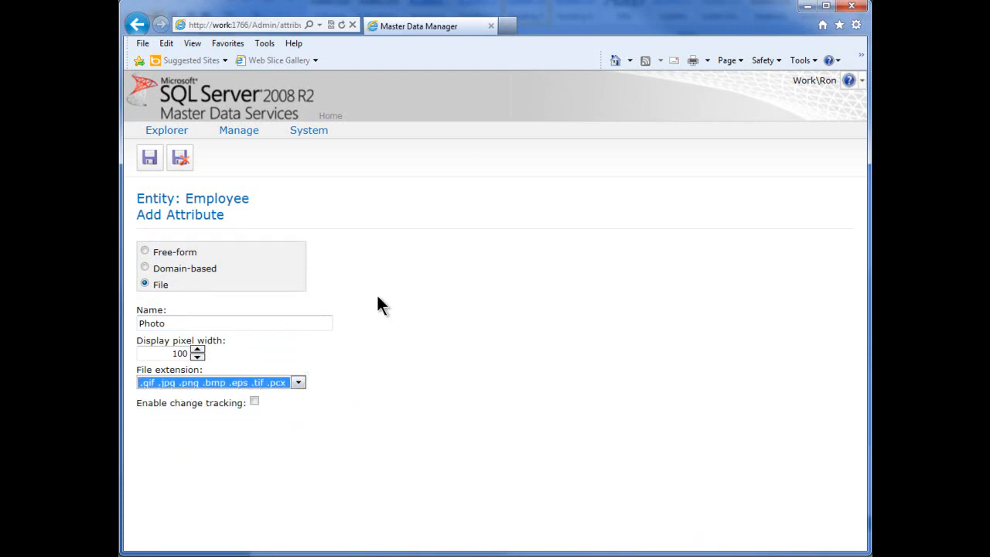
click(149, 156)
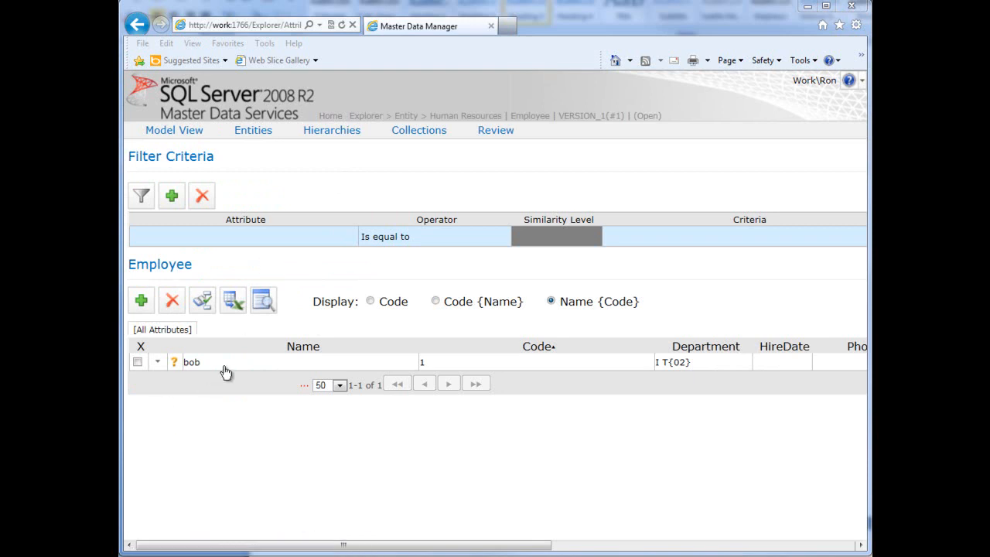
Examine the HireDate and Photo columns of the employee with code 1 in the Employee member list.
drag(372, 545, 522, 548)
click(529, 367)
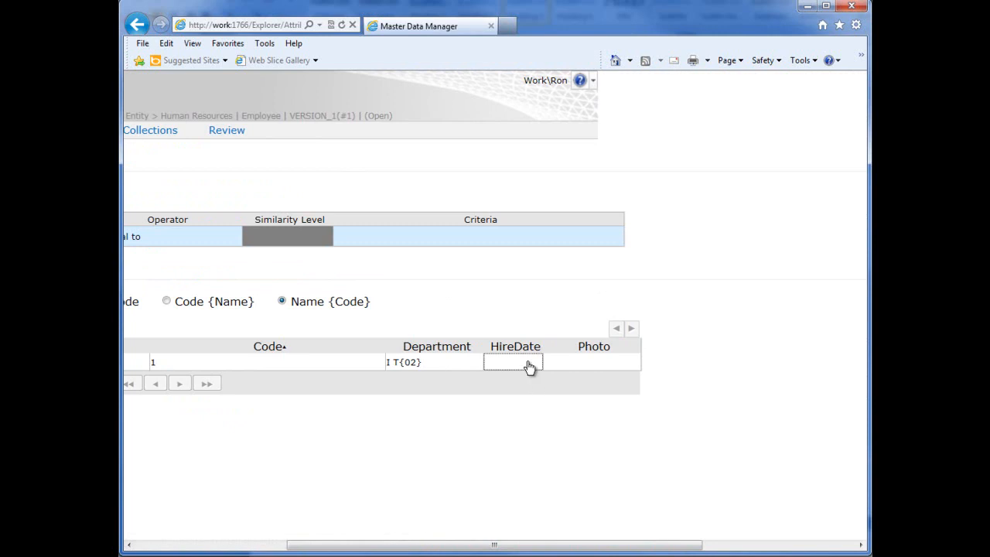
click(567, 358)
click(521, 368)
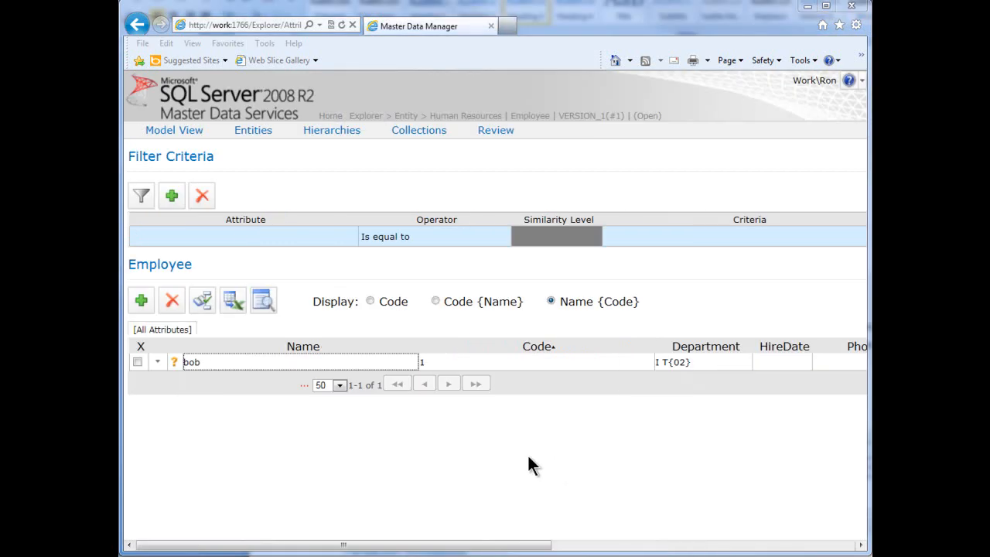
Replace the shortened first name of the employee with code 1 with its full form.
click(237, 369)
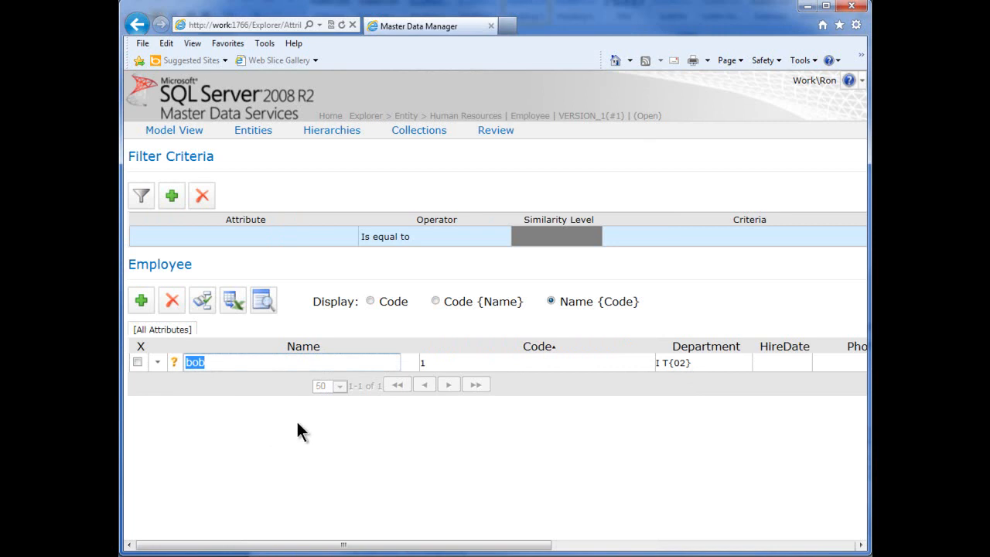
text(Robert)
key(Return)
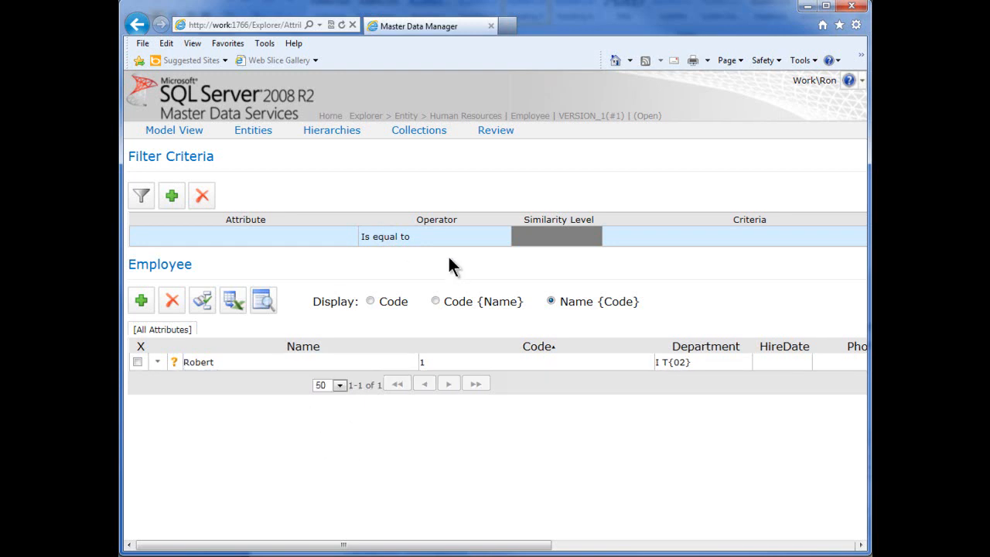
click(254, 366)
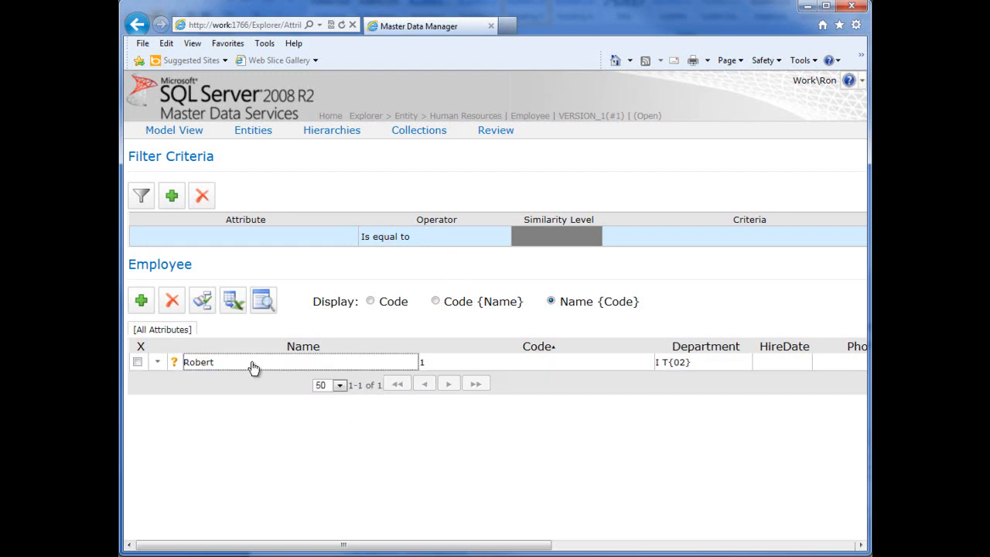
Review the Human Resources transactions, check the prior and new values of the latest Employee Name change, and reverse that transaction.
mouse_move(500, 123)
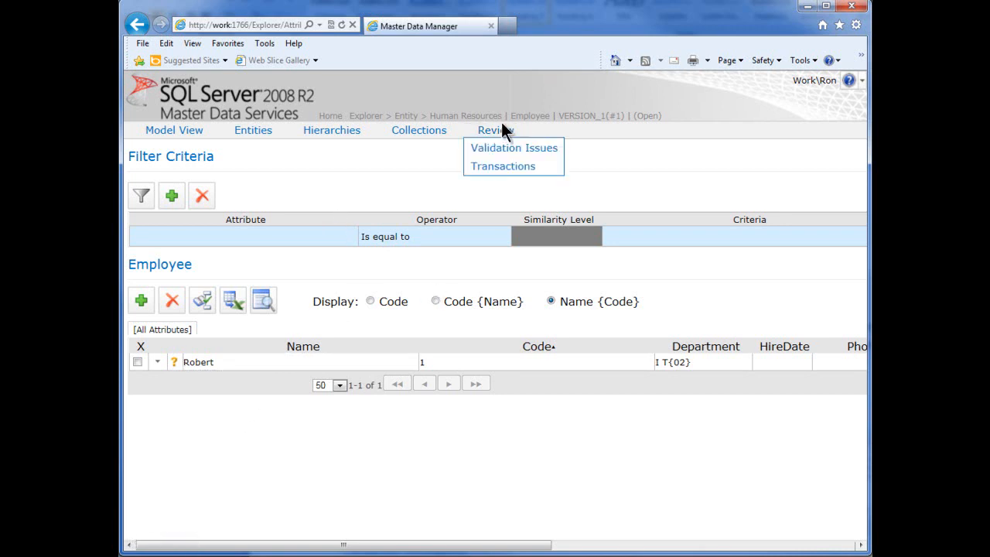
click(510, 169)
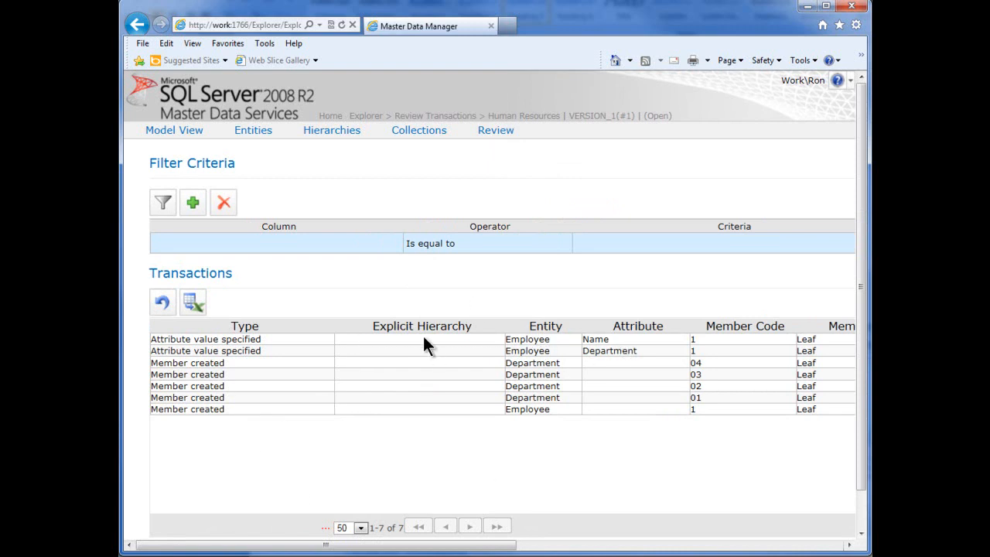
click(278, 340)
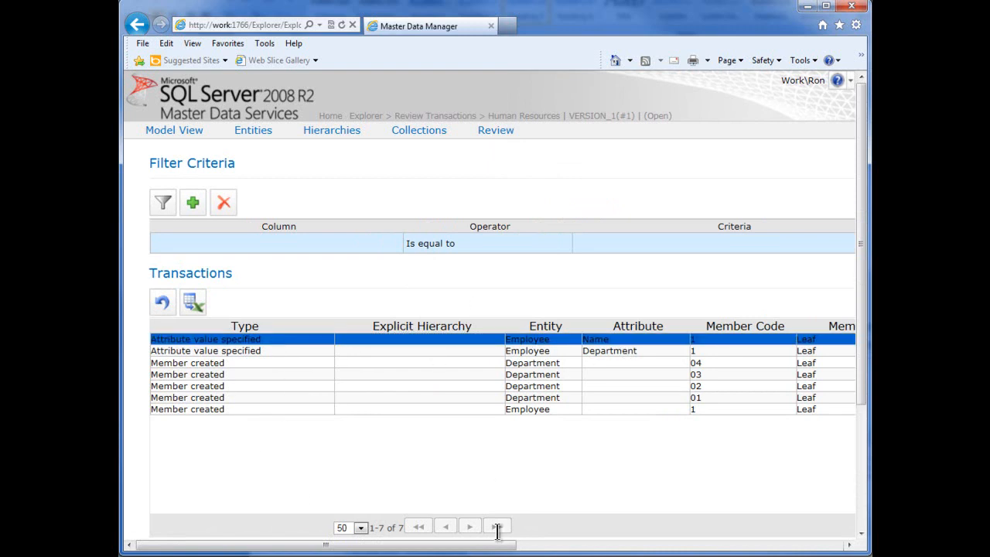
drag(444, 546, 690, 548)
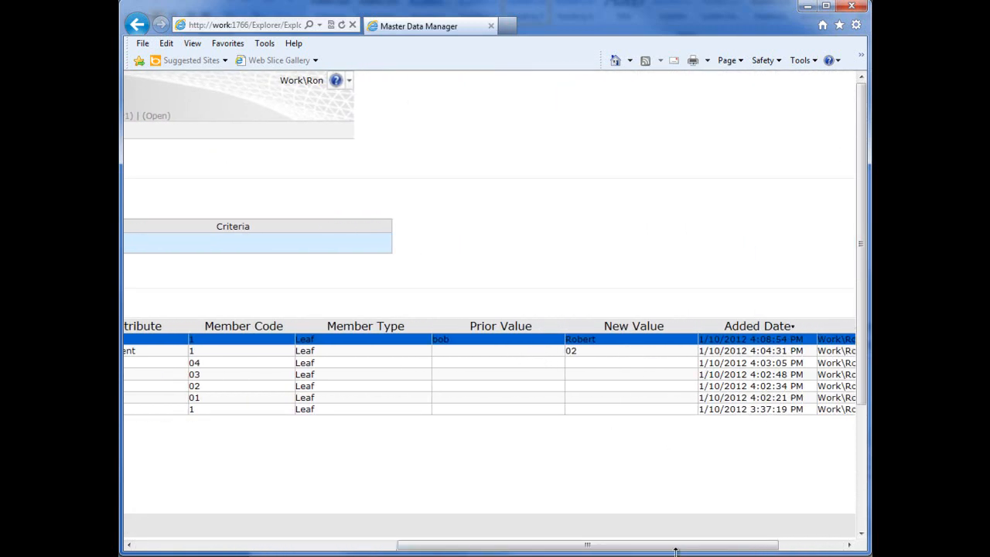
drag(673, 549, 399, 362)
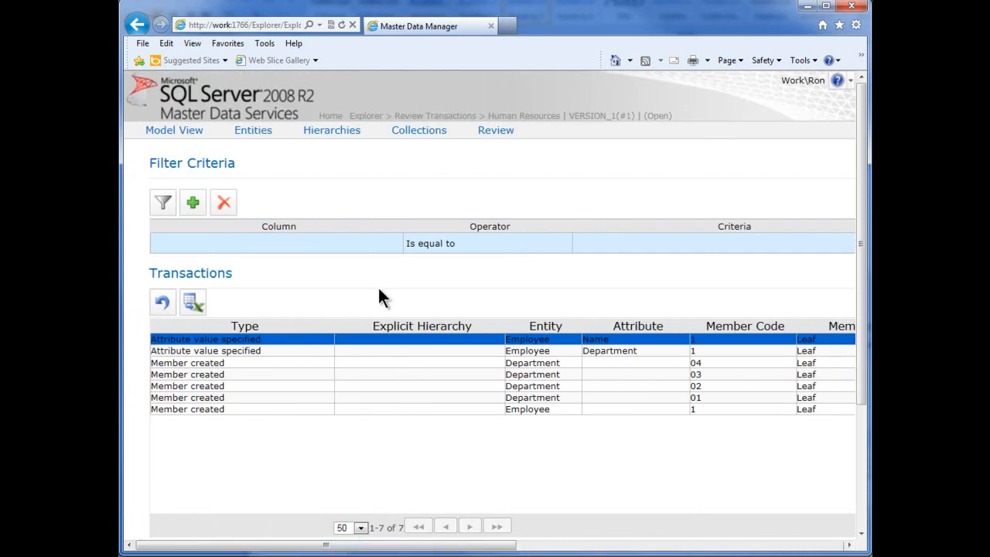
click(160, 300)
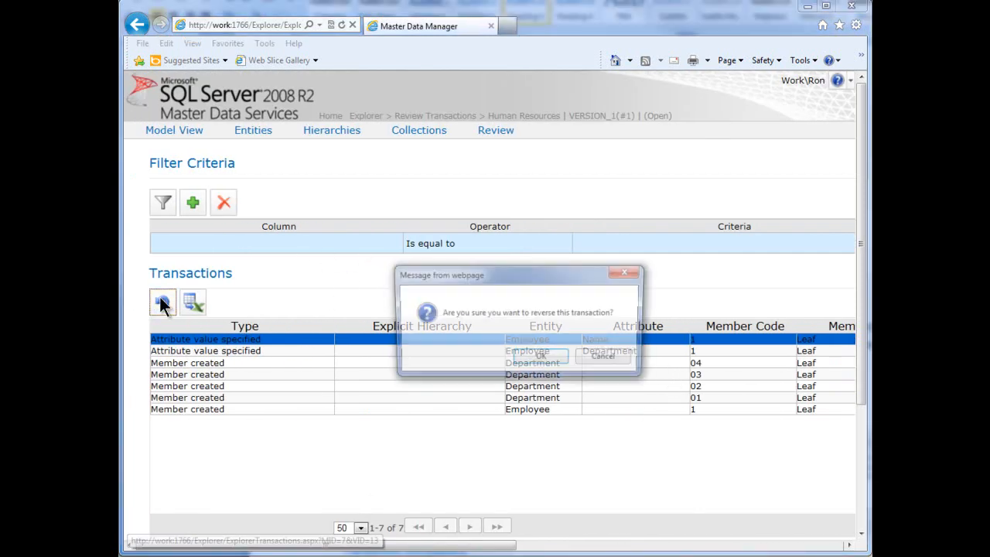
click(530, 362)
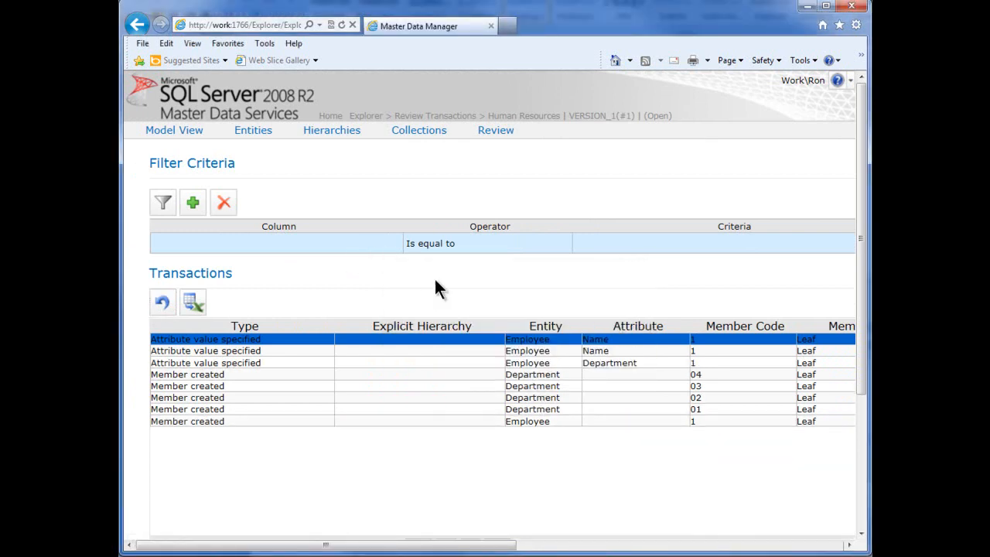
Reopen the Employee entity's member list to check the name, and view the actions available for the employee with code 1.
mouse_move(250, 129)
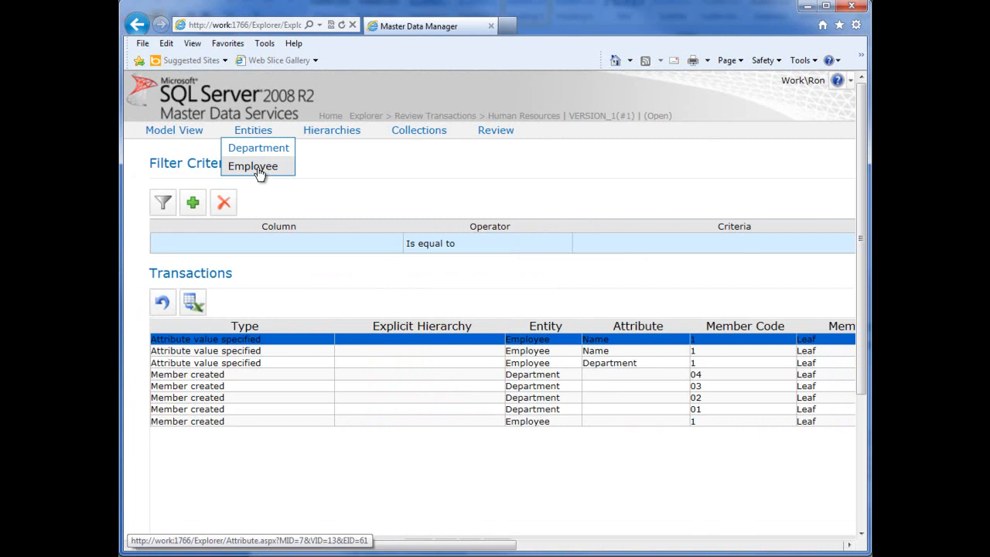
click(257, 168)
click(234, 362)
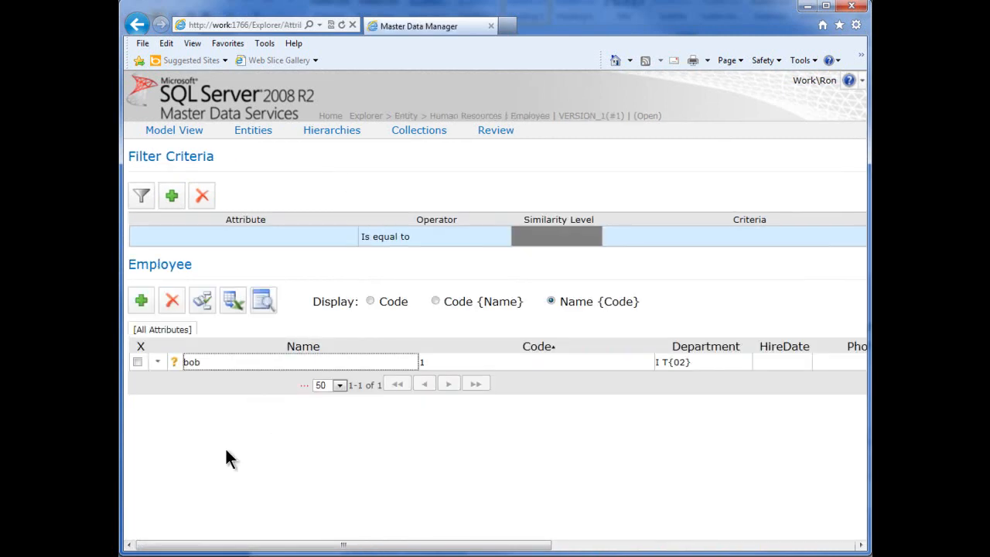
click(158, 362)
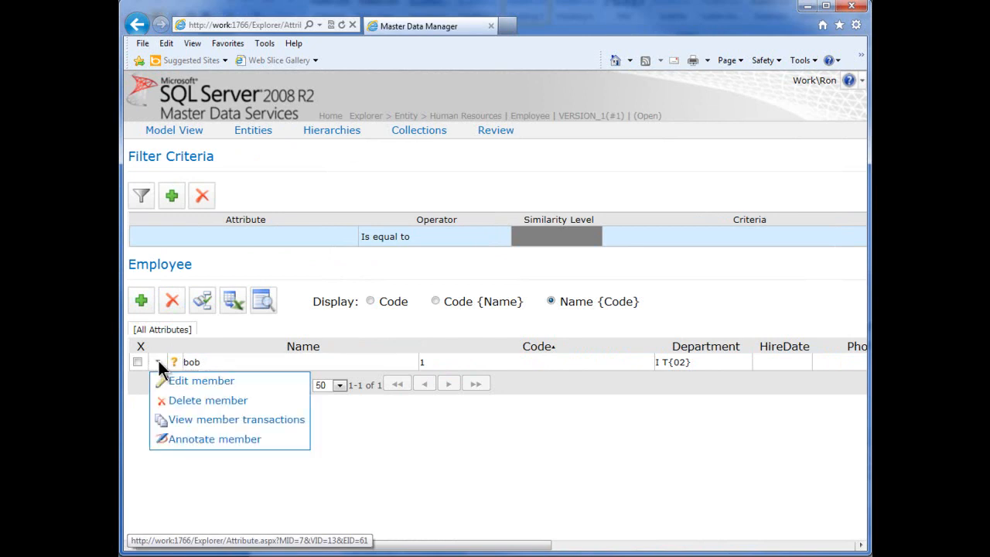
click(371, 448)
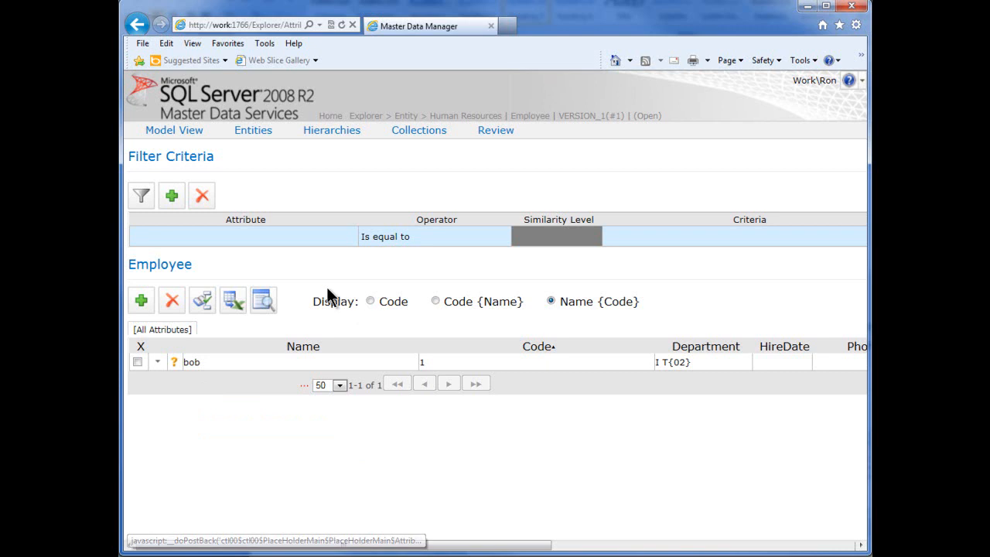
key(alt+Tab)
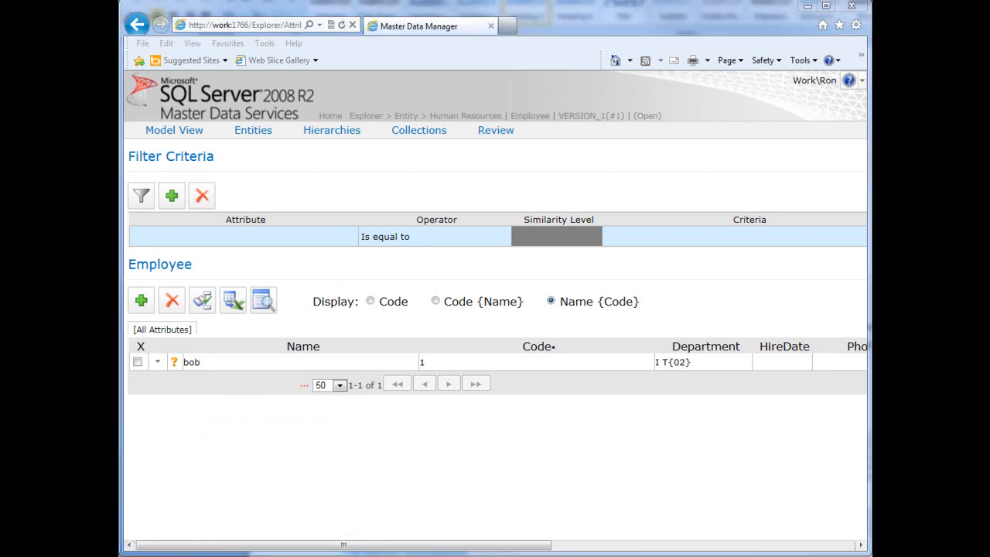